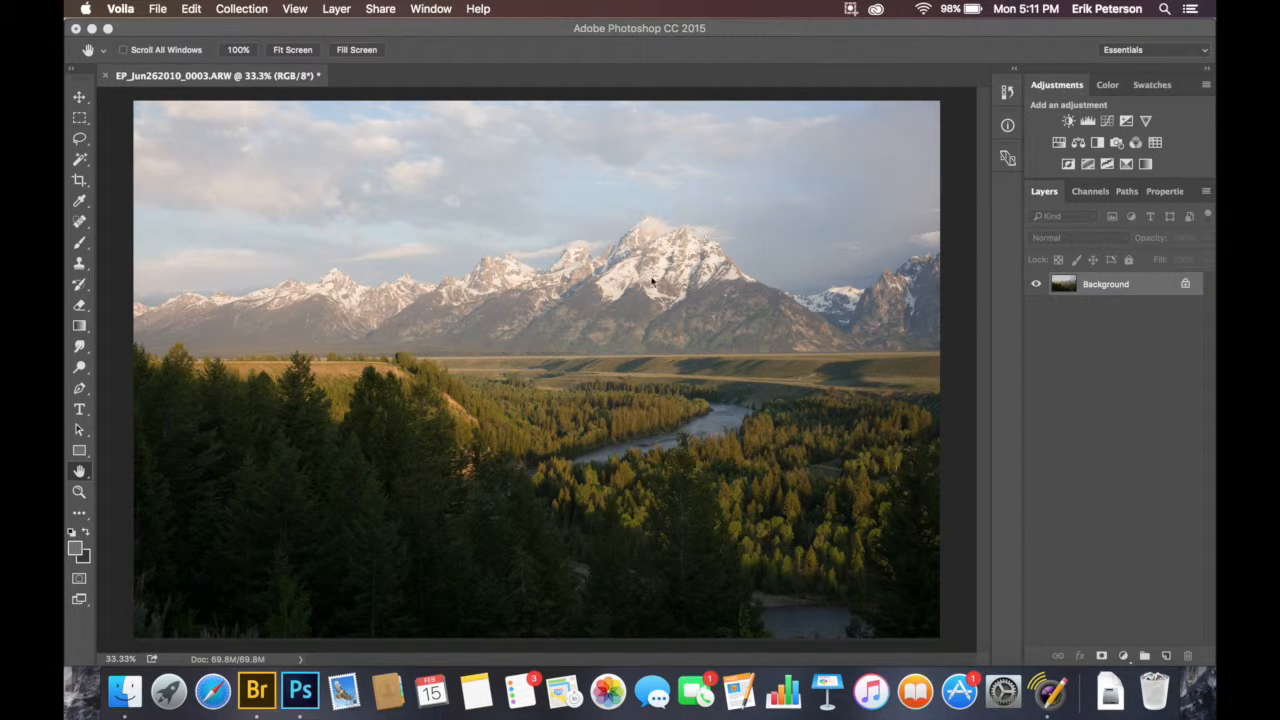
Add a Levels adjustment layer above the Background layer
{"action": "left_click", "coordinate": [1088, 120]}
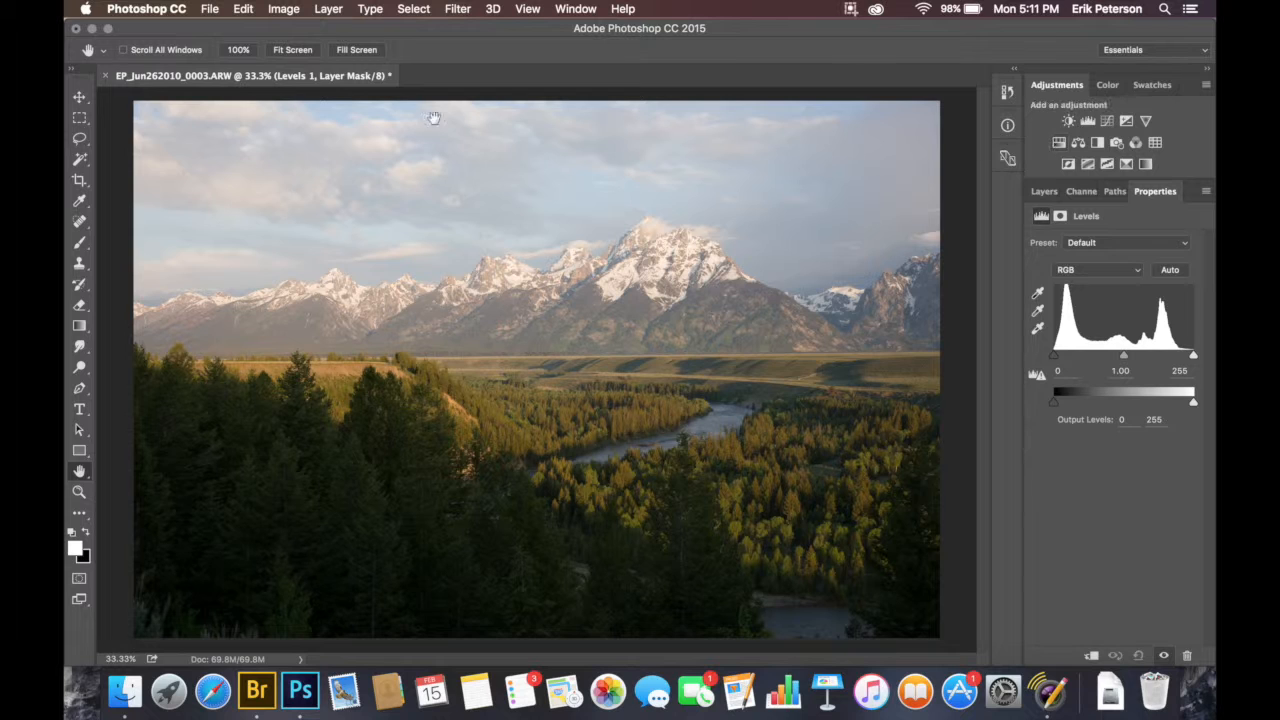
{"action": "left_click", "coordinate": [283, 9]}
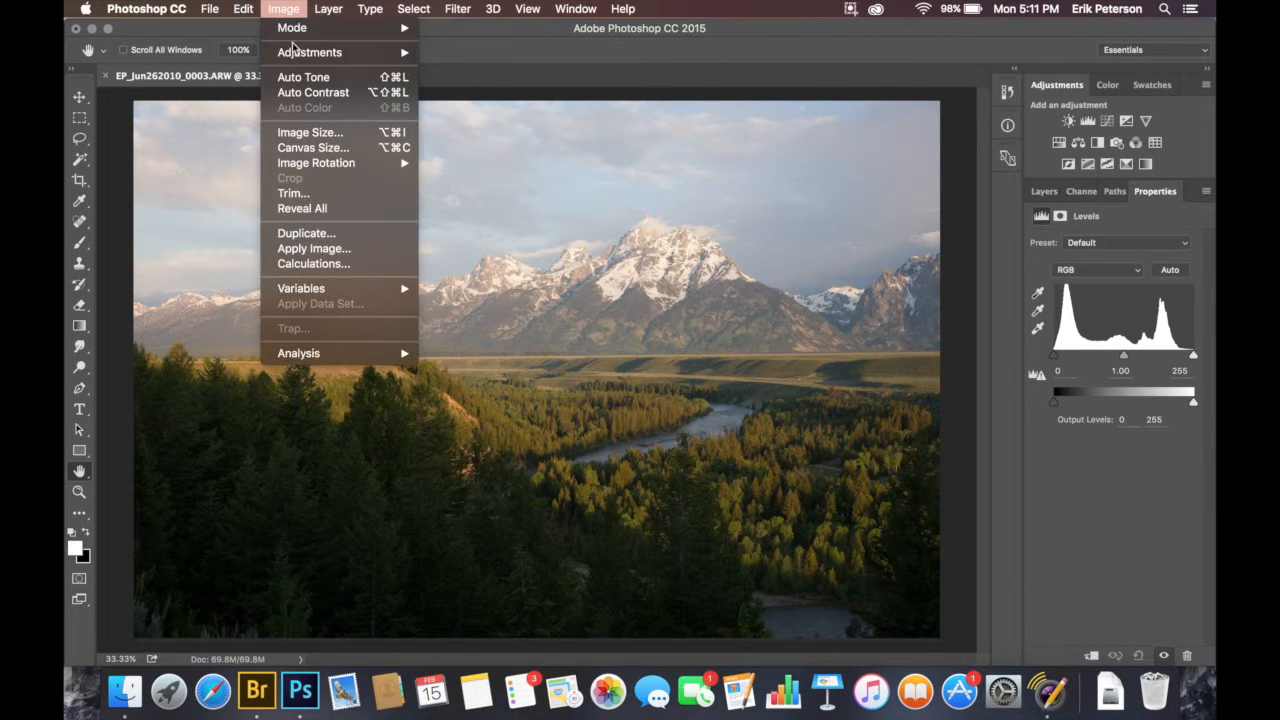
{"action": "key", "text": "Escape"}
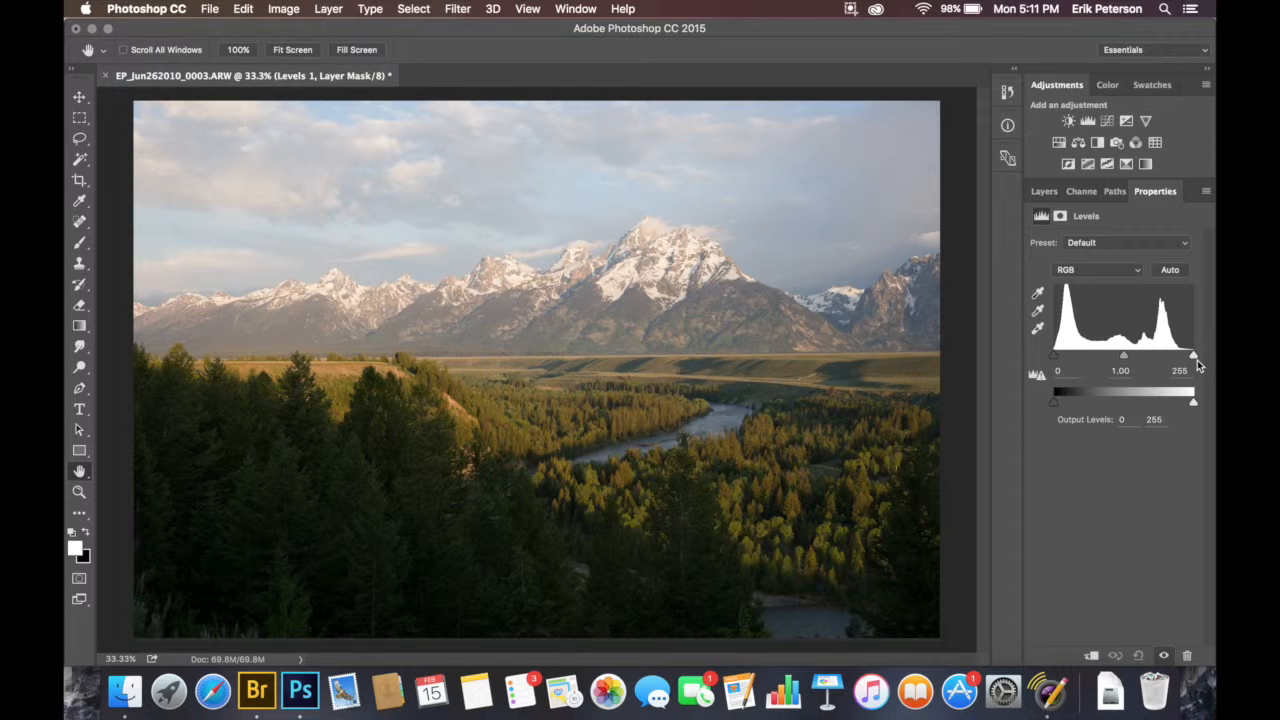
Preview highlight clipping in the Levels adjustment by testing lower white input levels, and restore the white input to 255
{"action": "mouse_move", "coordinate": [1195, 357]}
{"action": "left_mouse_down"}
{"action": "mouse_move", "coordinate": [1155, 358]}
{"action": "mouse_move", "coordinate": [1204, 360]}
{"action": "left_mouse_up"}
{"action": "left_click", "coordinate": [1195, 357], "text": "alt"}
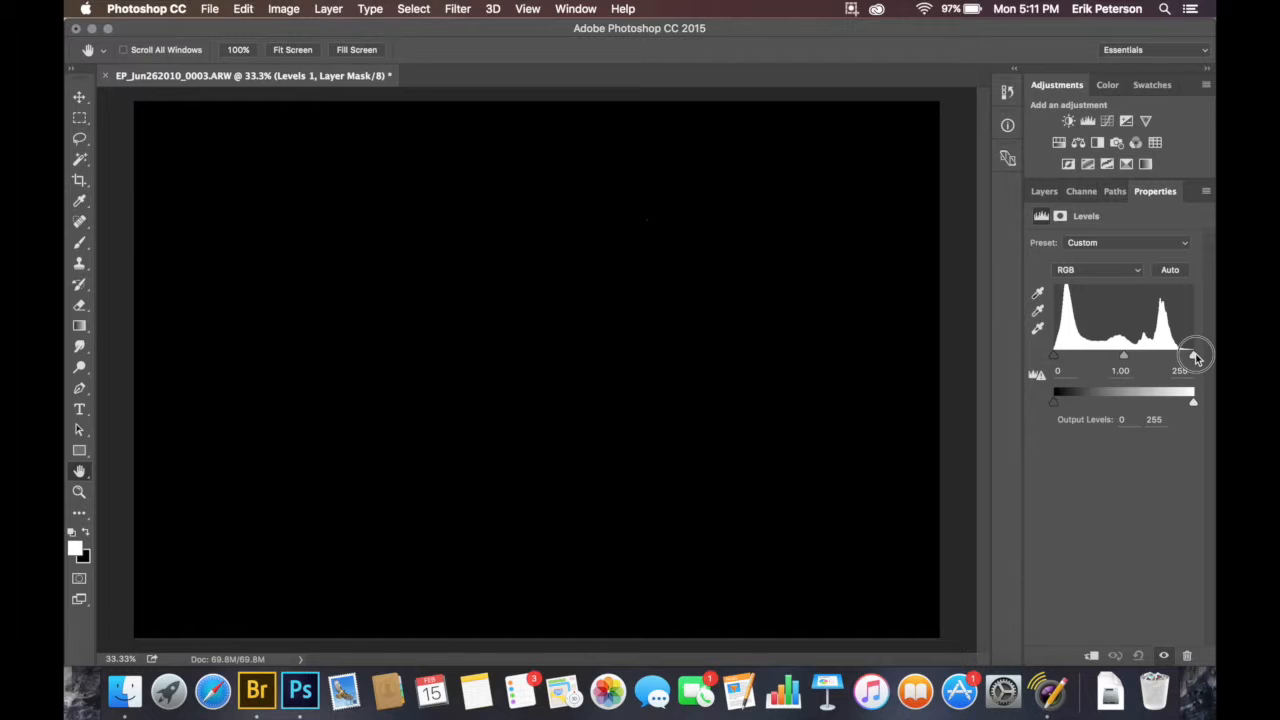
{"action": "left_click_drag", "start_coordinate": [1195, 357], "coordinate": [1180, 357]}
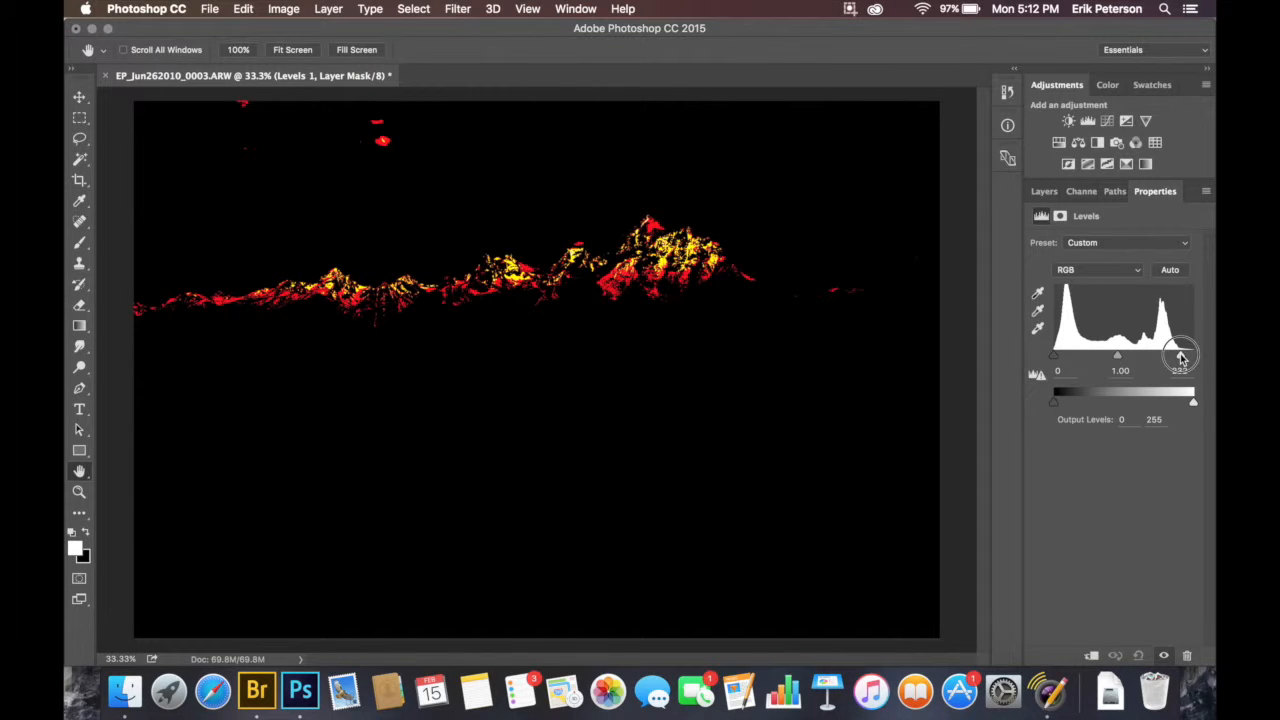
{"action": "left_click_drag", "start_coordinate": [1181, 357], "coordinate": [1179, 357]}
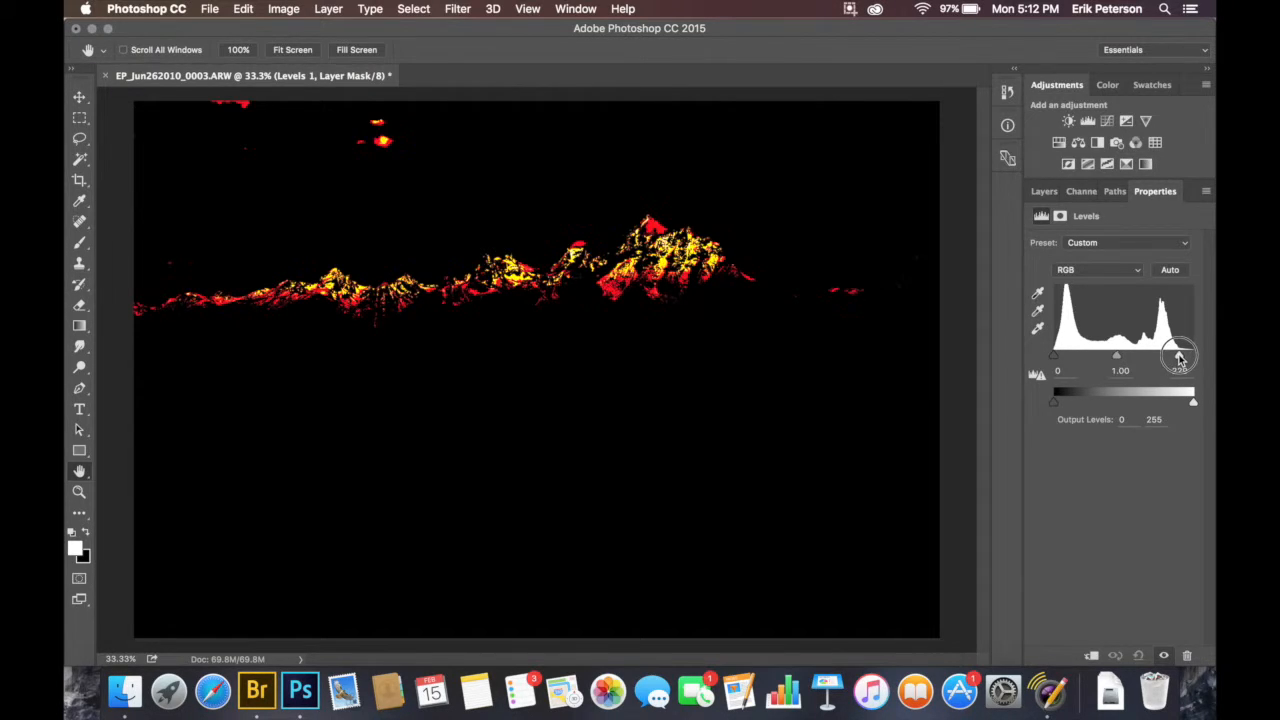
{"action": "left_click_drag", "start_coordinate": [1180, 357], "coordinate": [1179, 357]}
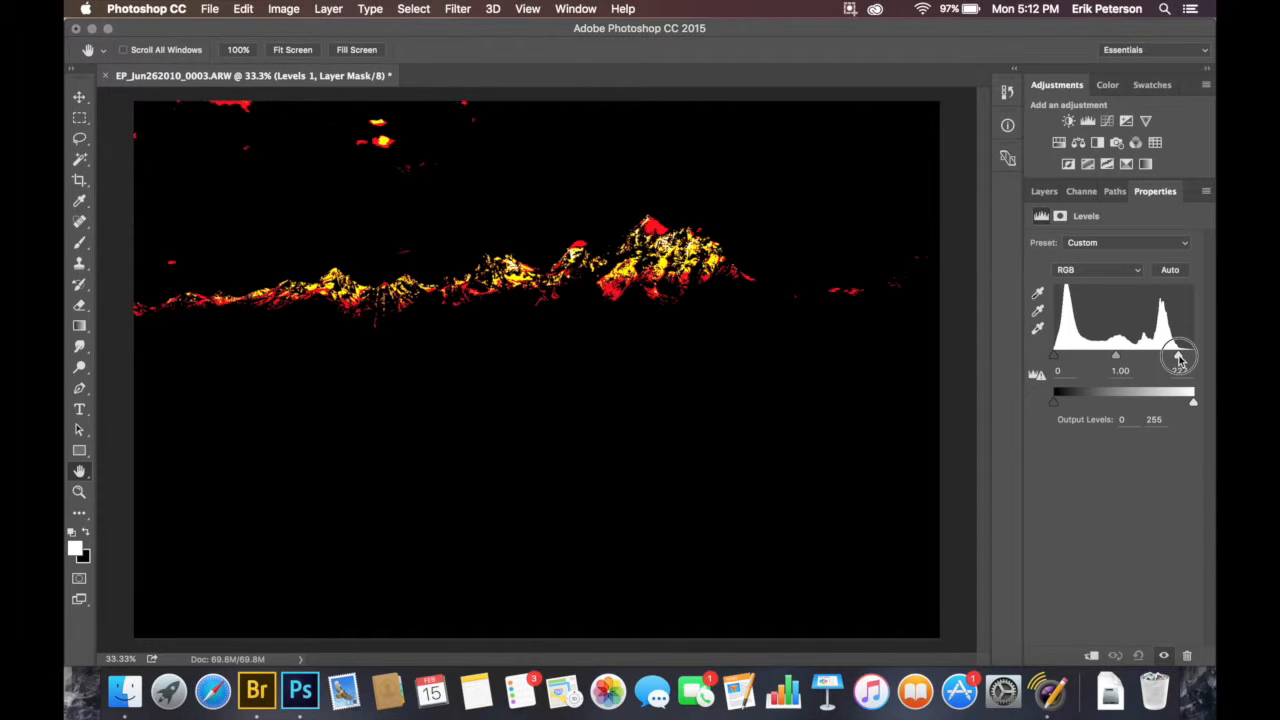
{"action": "mouse_move", "coordinate": [1179, 357]}
{"action": "left_mouse_down"}
{"action": "mouse_move", "coordinate": [1166, 358]}
{"action": "mouse_move", "coordinate": [1196, 361]}
{"action": "left_mouse_up"}
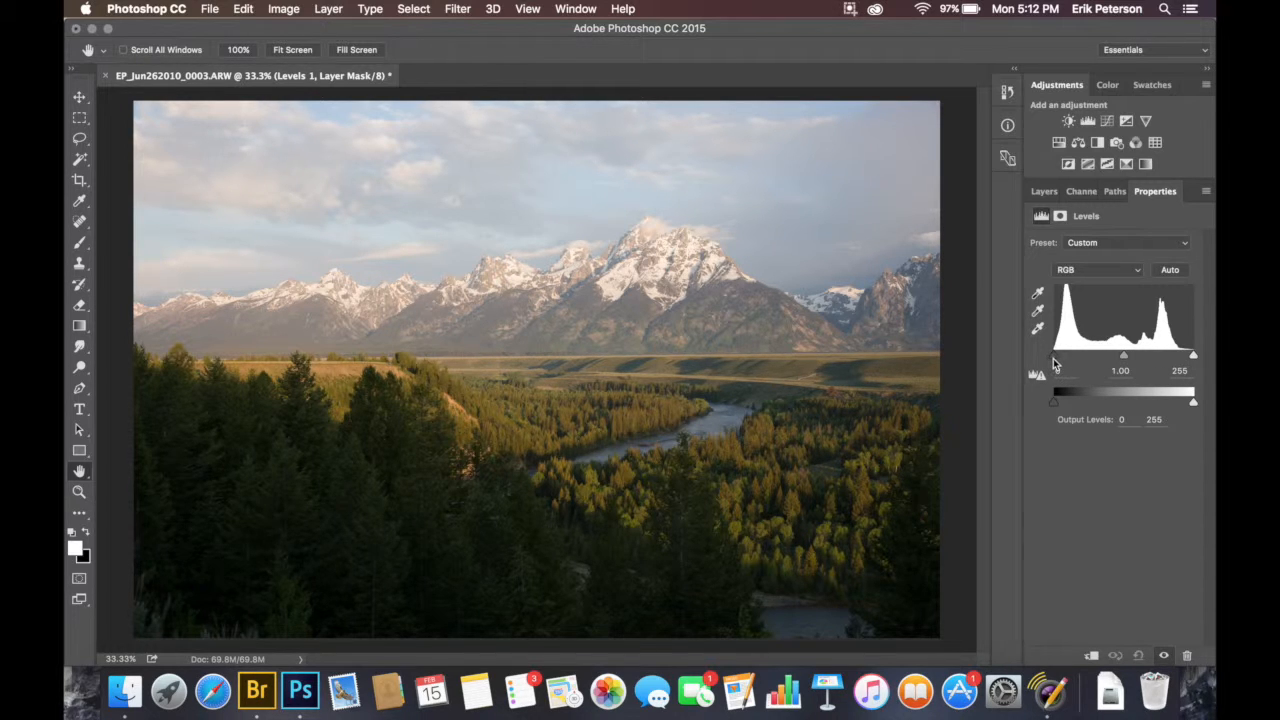
Brighten the image by setting the Levels midtone input to 1.21
{"action": "left_click_drag", "start_coordinate": [1055, 362], "coordinate": [1053, 362]}
{"action": "mouse_move", "coordinate": [1127, 355]}
{"action": "left_mouse_down"}
{"action": "mouse_move", "coordinate": [1100, 358]}
{"action": "mouse_move", "coordinate": [1131, 358]}
{"action": "mouse_move", "coordinate": [1114, 358]}
{"action": "left_mouse_up"}
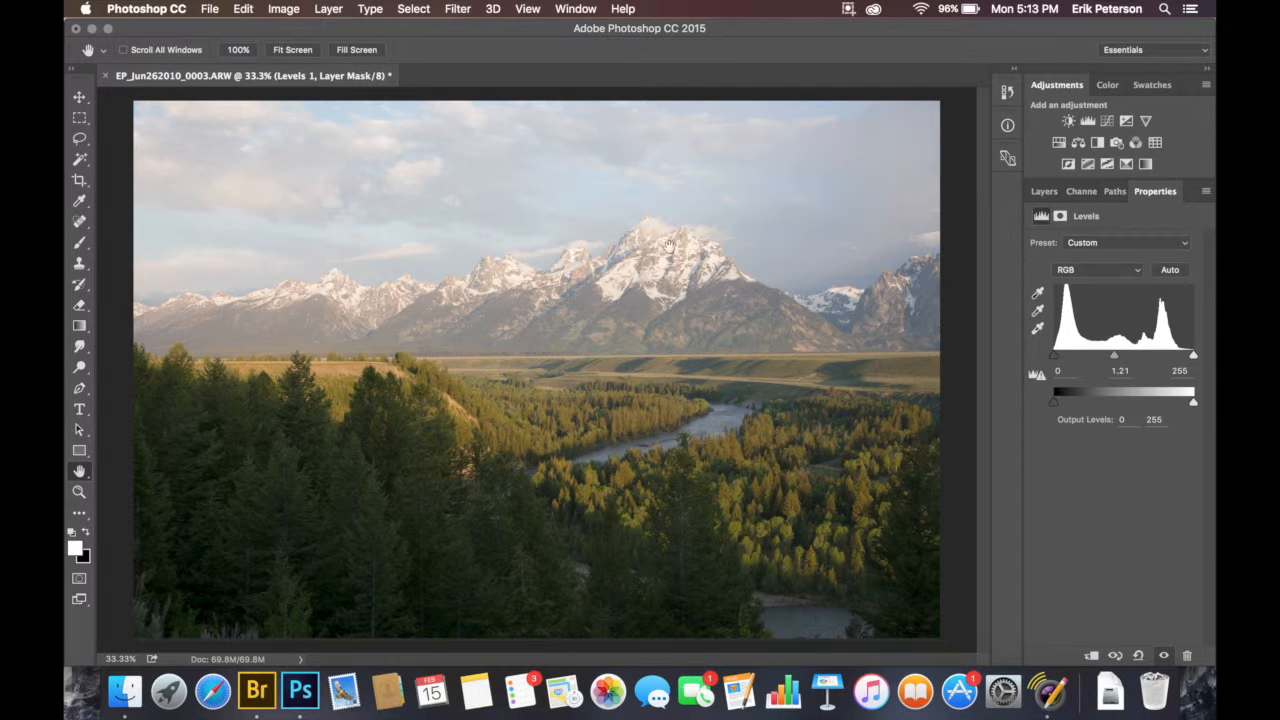
{"action": "left_click", "coordinate": [1117, 362]}
Set the Levels adjustment layer's blend mode to Luminosity
{"action": "left_click", "coordinate": [1044, 191]}
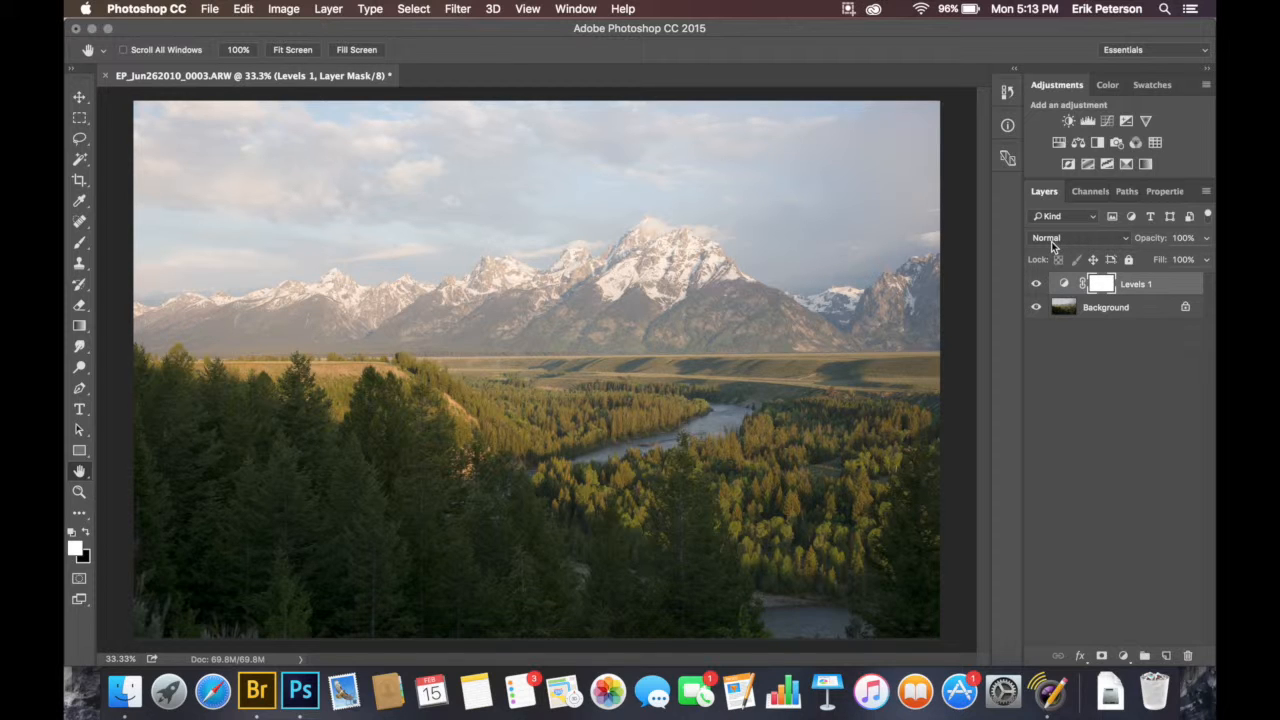
{"action": "left_click", "coordinate": [1051, 241]}
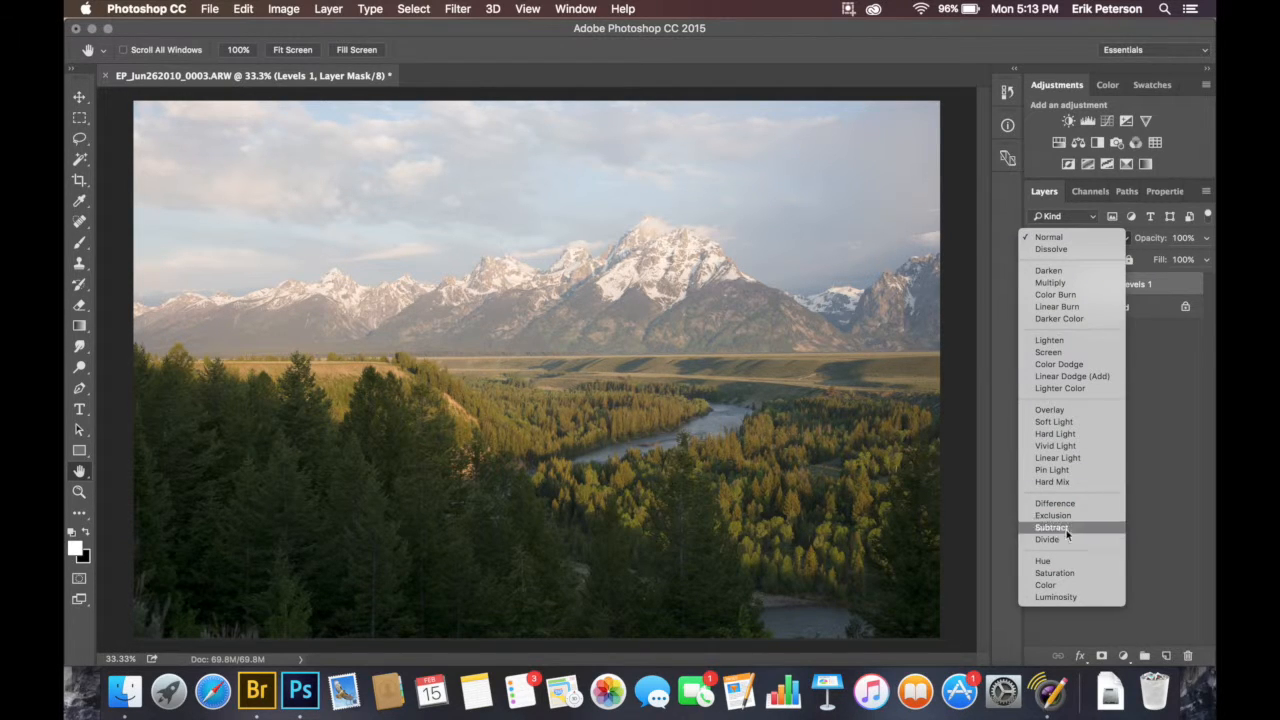
{"action": "left_click", "coordinate": [1055, 597]}
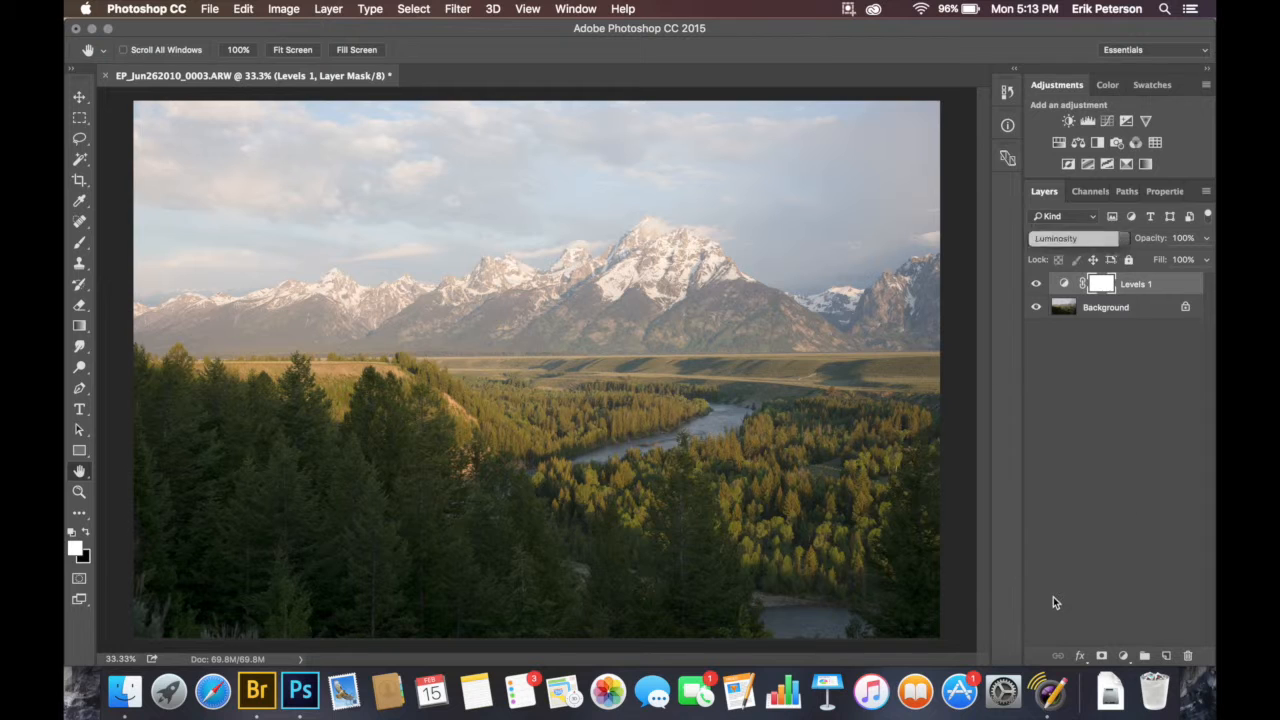
Hide and show the Levels layer to compare the brightening, and flatten the image
{"action": "left_click", "coordinate": [1036, 285]}
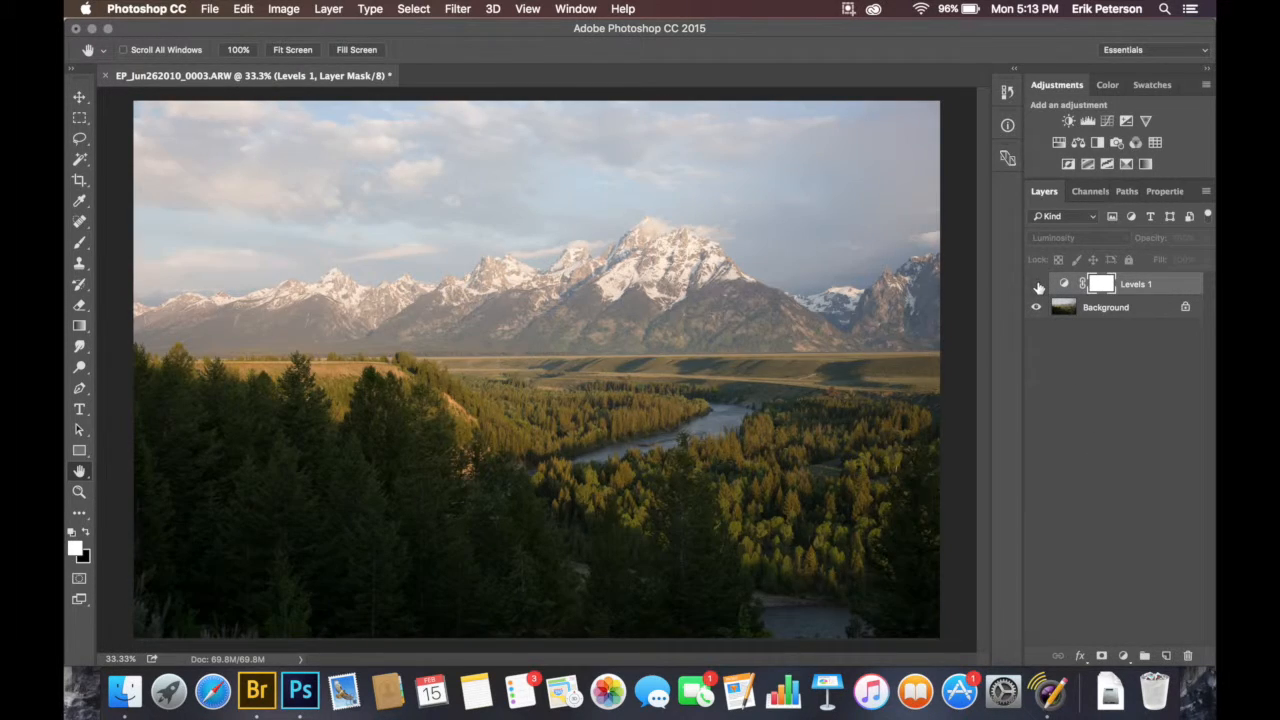
{"action": "left_click", "coordinate": [1036, 285]}
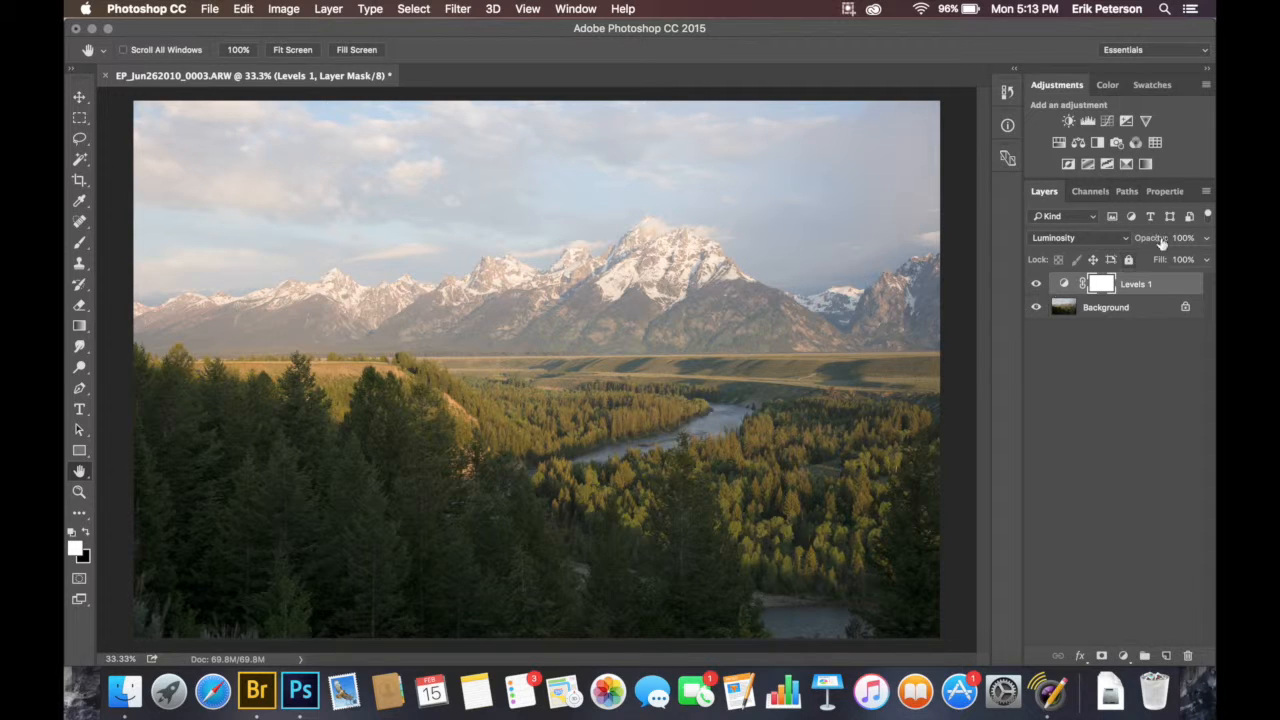
{"action": "left_click", "coordinate": [1206, 192]}
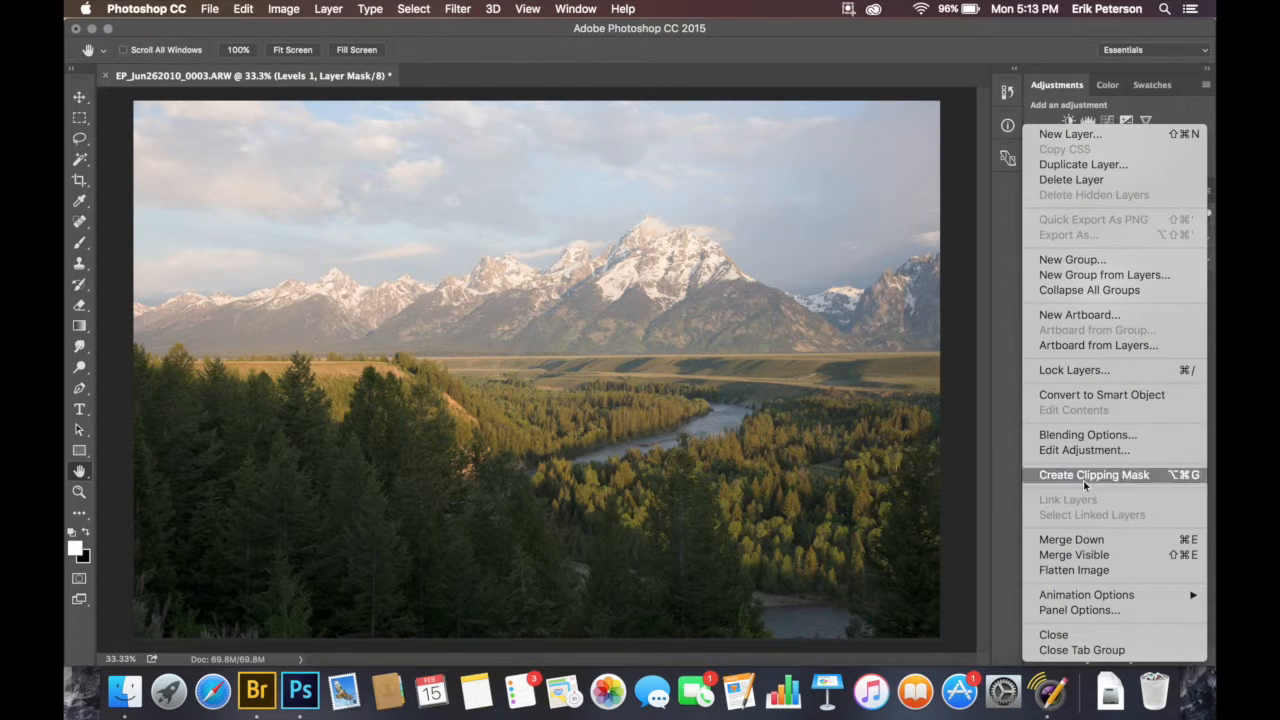
{"action": "left_click", "coordinate": [1074, 570]}
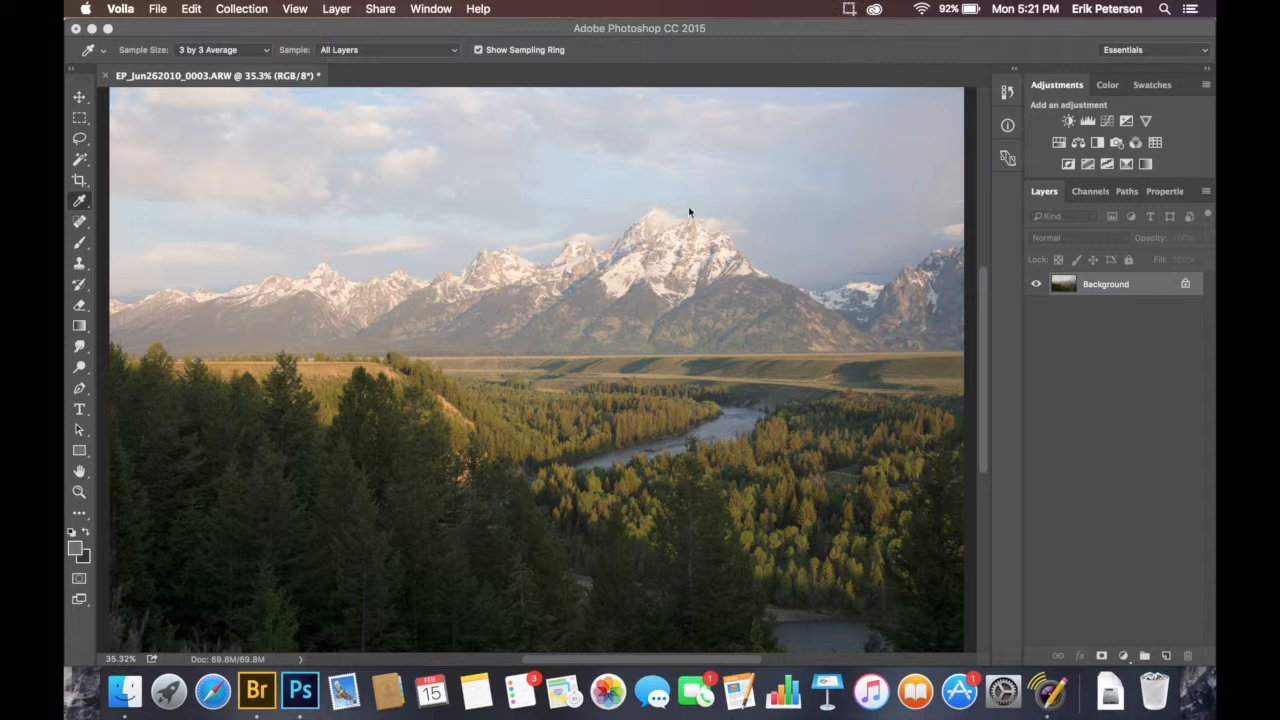
Show the colour readouts and place a colour sampler on bright snow of the main peak, using a 3 by 3 Average sample size
{"action": "left_click", "coordinate": [727, 201]}
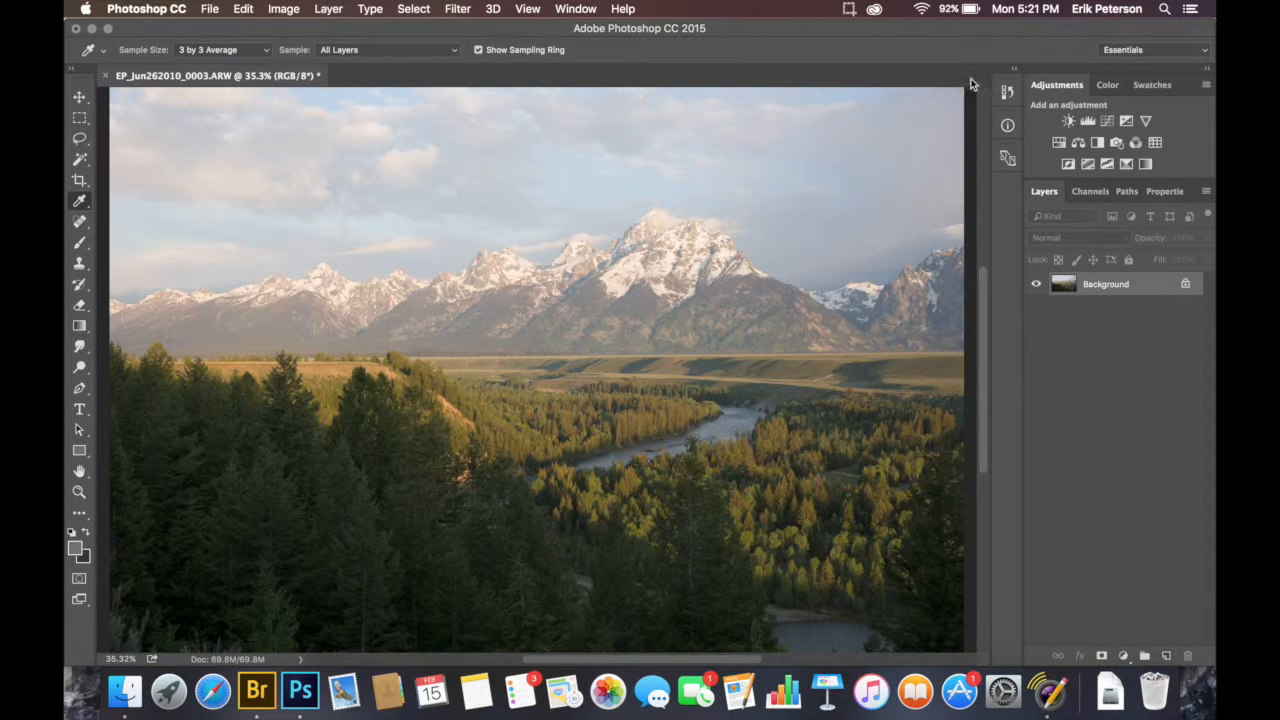
{"action": "left_click", "coordinate": [1008, 127]}
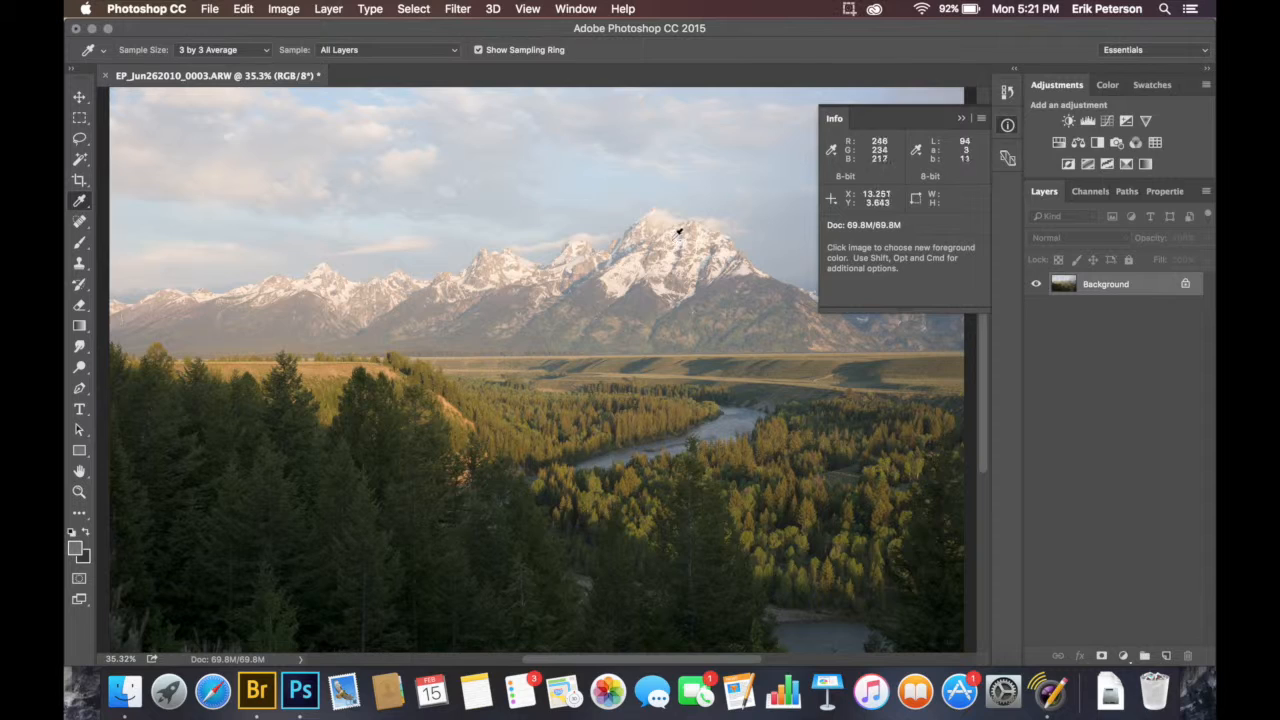
{"action": "key", "text": "z"}
{"action": "left_click_drag", "start_coordinate": [665, 242], "coordinate": [648, 262]}
{"action": "key", "text": "i"}
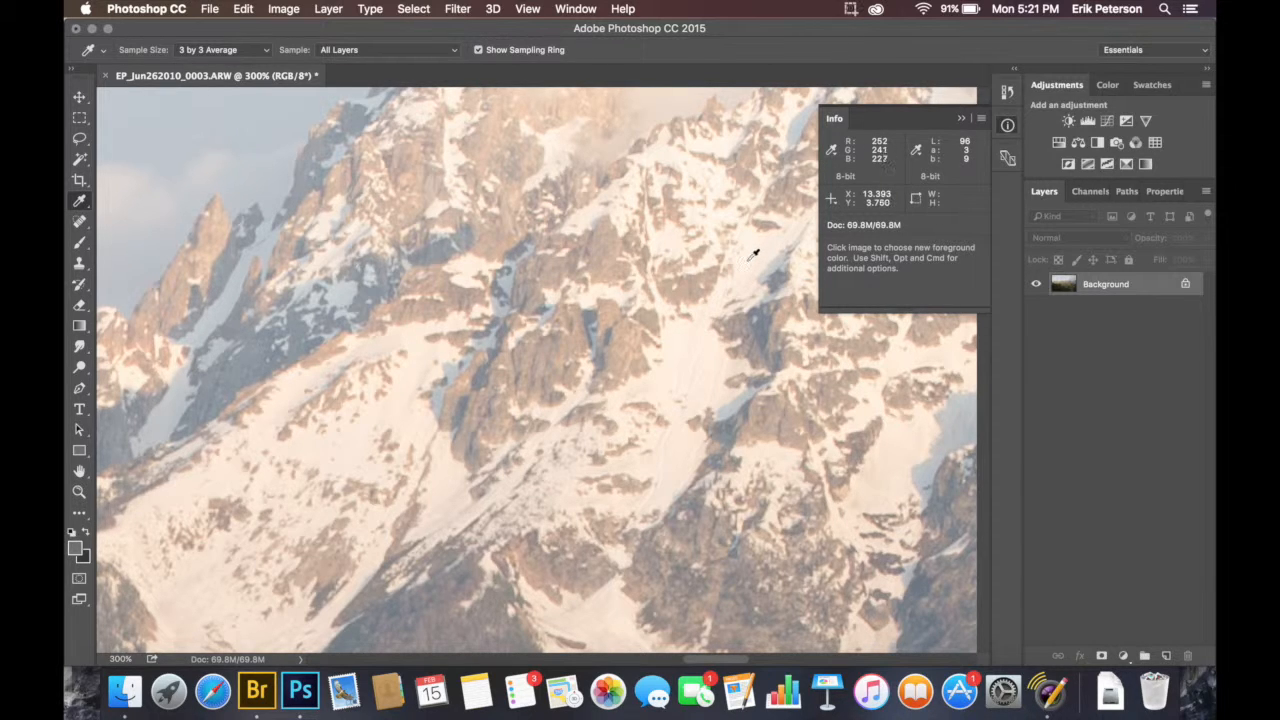
{"action": "key", "text": "shift"}
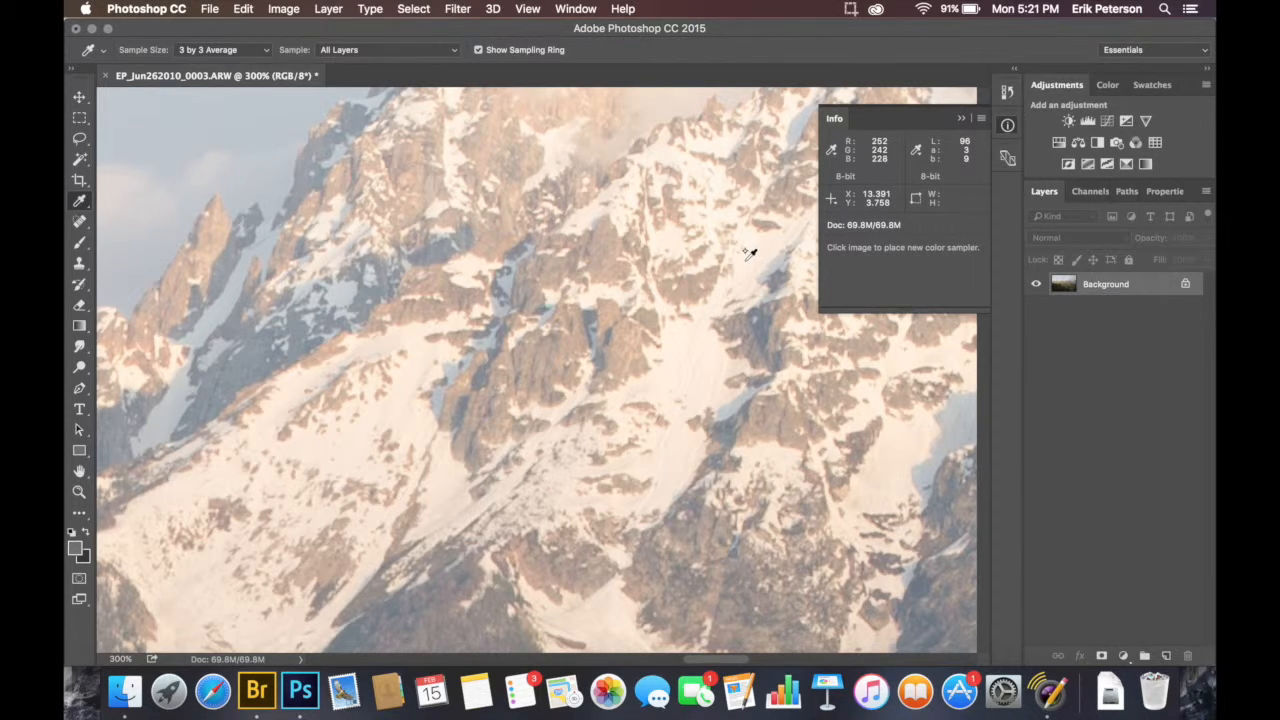
{"action": "left_click", "coordinate": [745, 262], "text": "shift"}
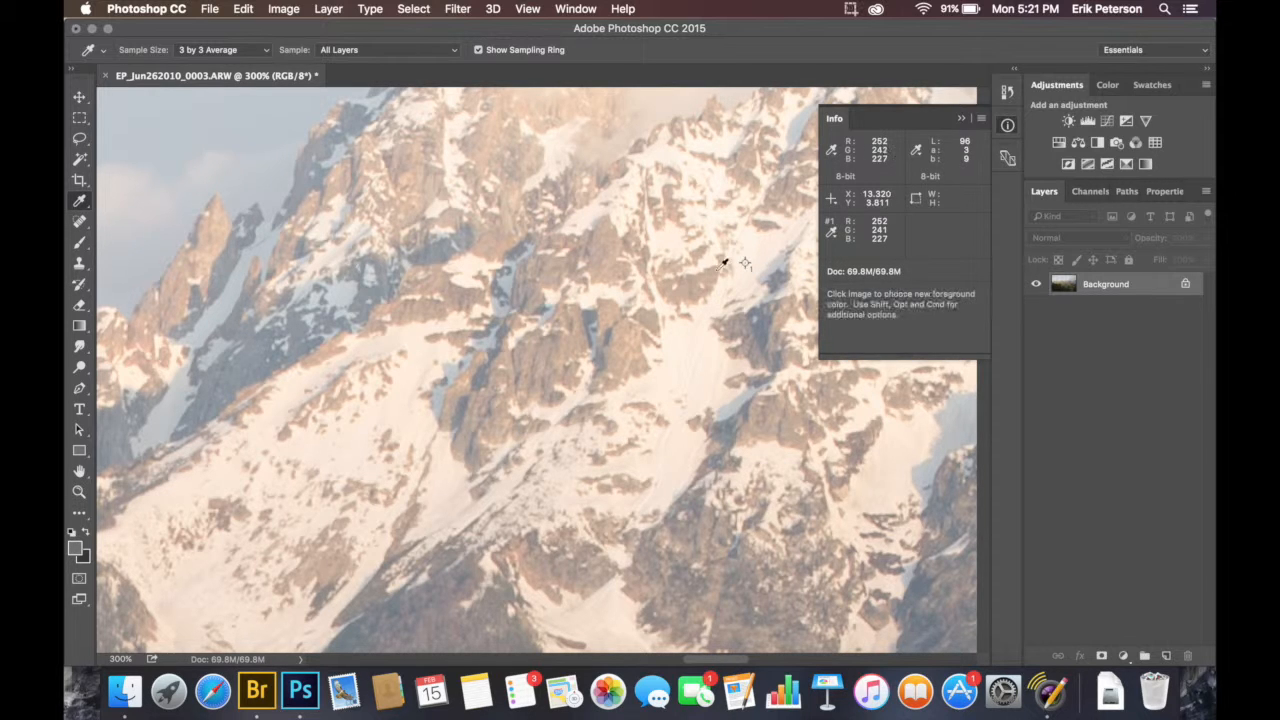
{"action": "left_click", "coordinate": [267, 54]}
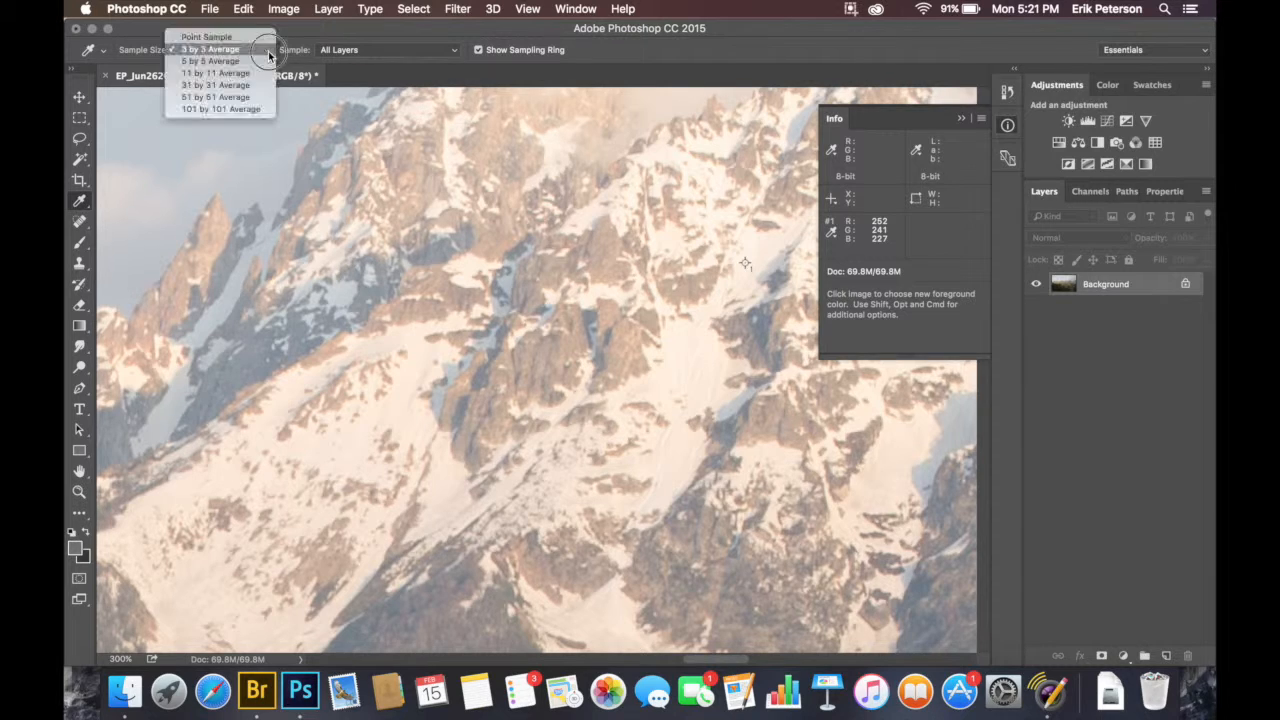
{"action": "left_click", "coordinate": [216, 49]}
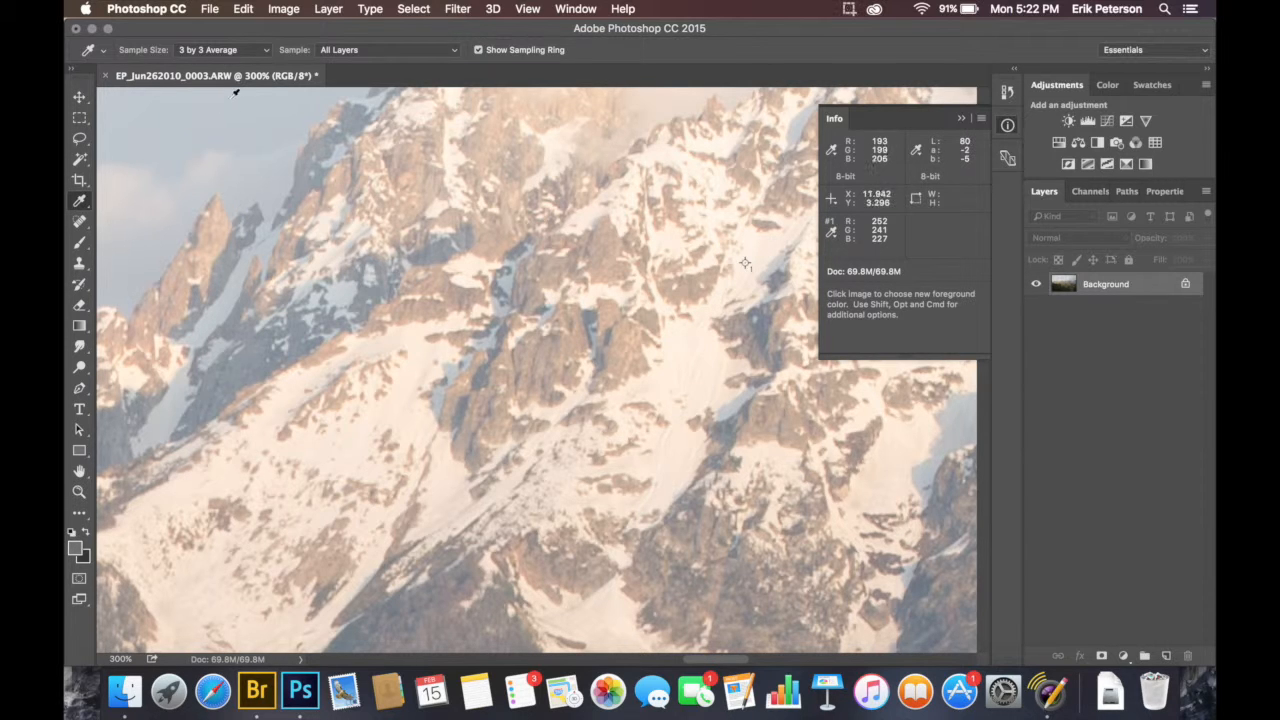
Add a Threshold adjustment layer over the whole photo and lower its threshold level to 5
{"action": "key", "text": "z"}
{"action": "left_click", "coordinate": [497, 50]}
{"action": "key", "text": "i"}
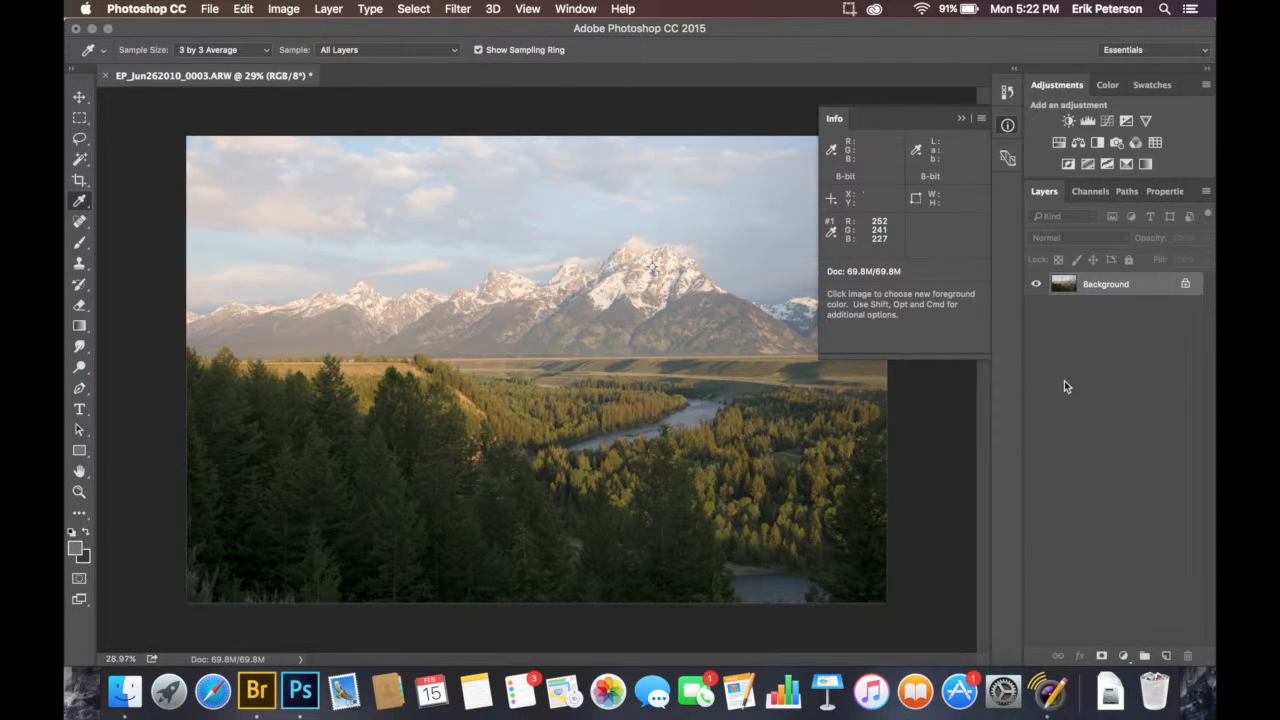
{"action": "left_click", "coordinate": [1123, 655]}
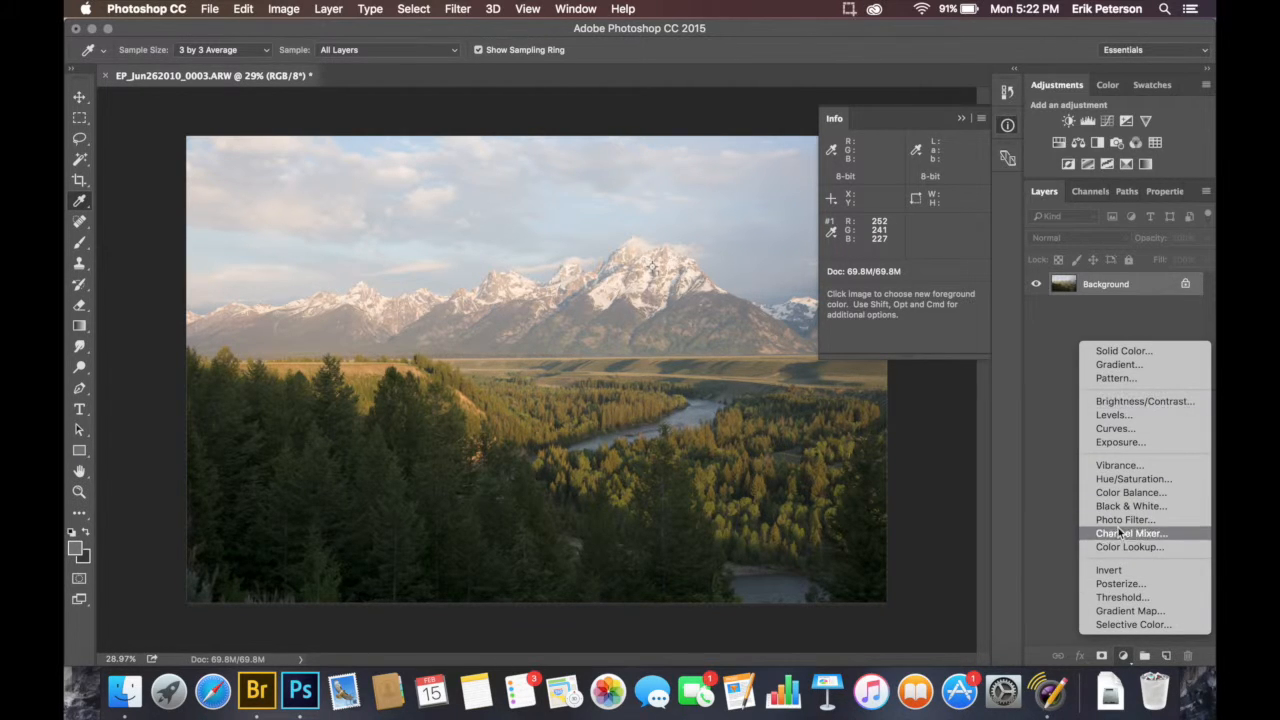
{"action": "left_click", "coordinate": [1115, 599]}
{"action": "left_click_drag", "start_coordinate": [1116, 333], "coordinate": [1036, 336]}
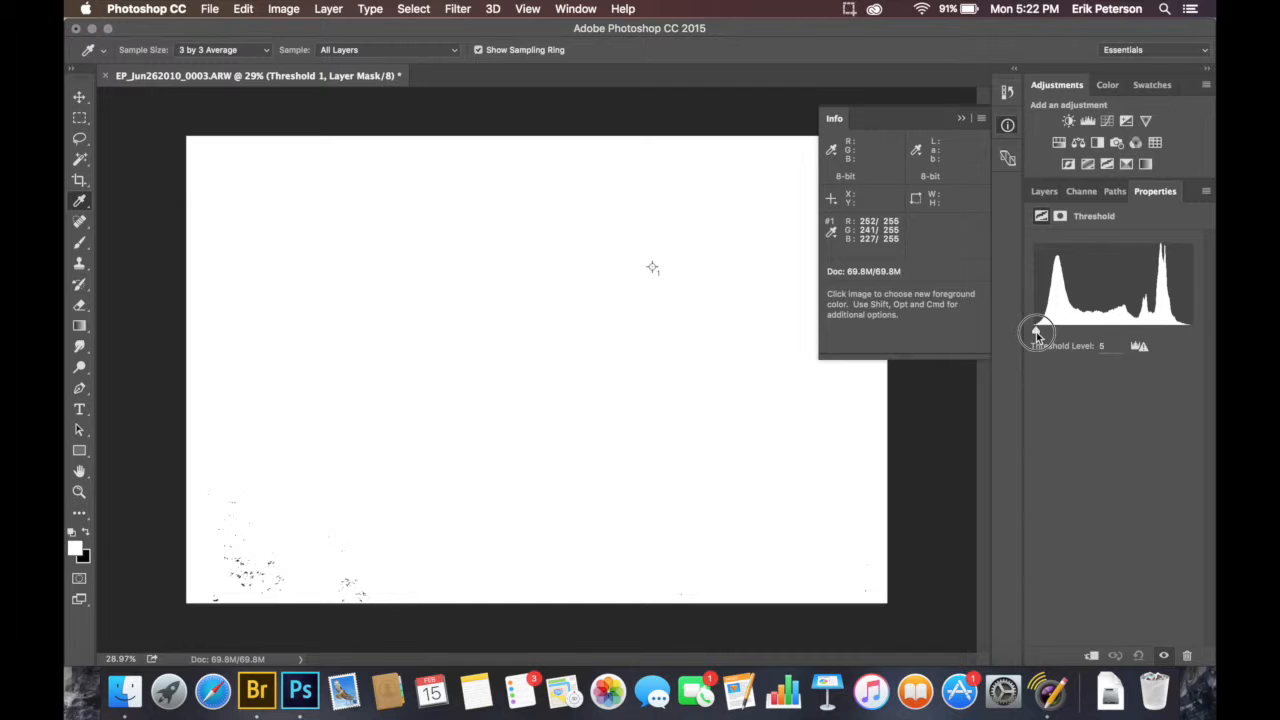
Inspect the black specks in the lower-left trees up close and set the threshold level to 6
{"action": "key", "text": "z"}
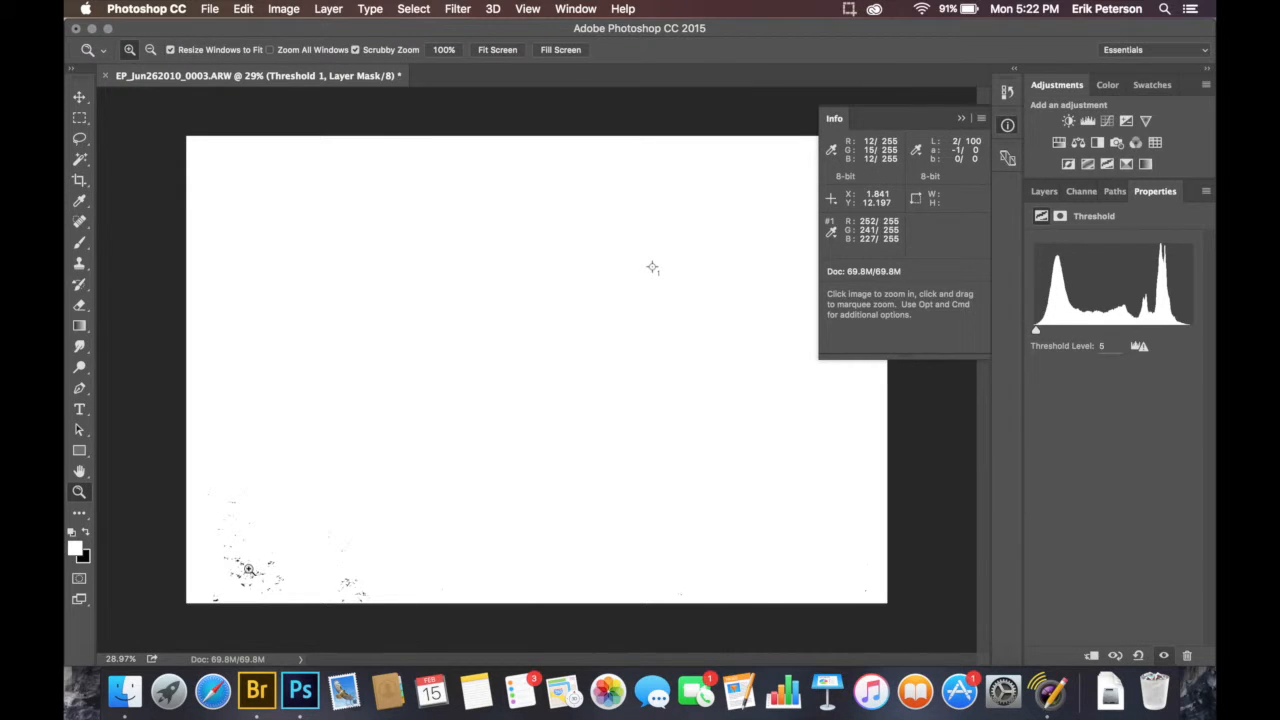
{"action": "left_click", "coordinate": [256, 572]}
{"action": "left_click", "coordinate": [256, 573]}
{"action": "left_click", "coordinate": [256, 575]}
{"action": "key", "text": "i"}
{"action": "left_click_drag", "start_coordinate": [261, 579], "coordinate": [517, 386]}
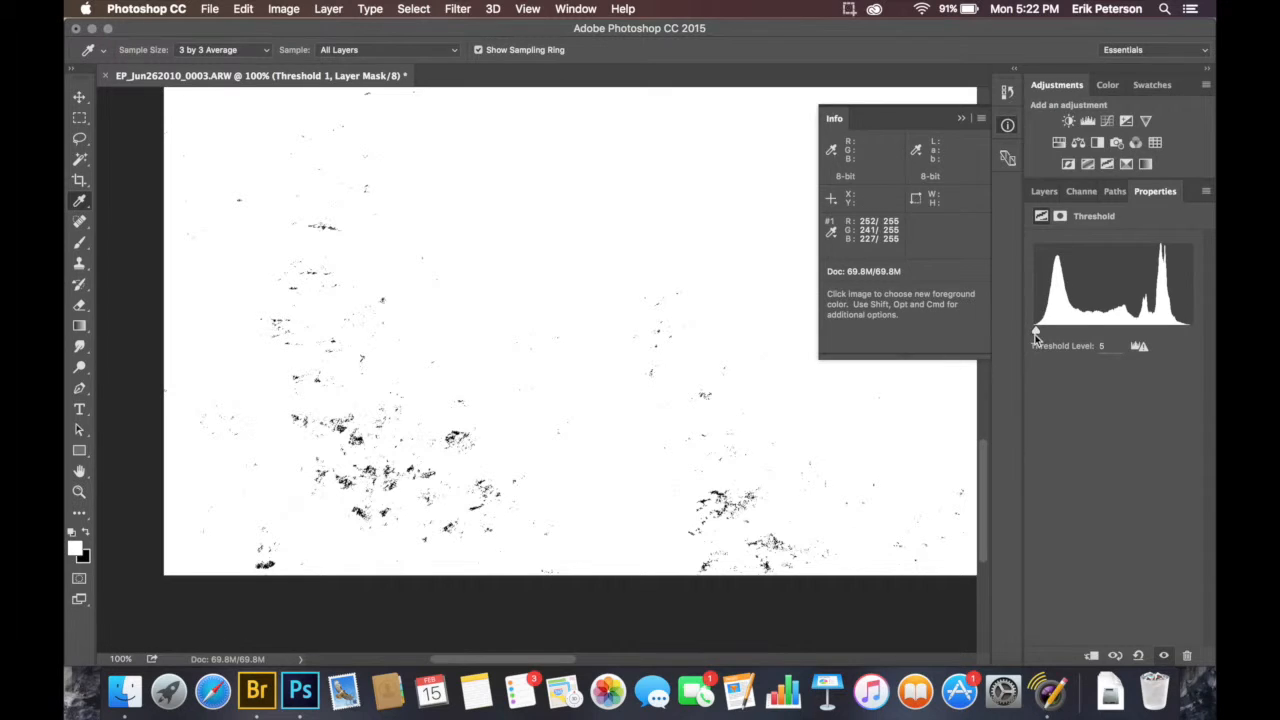
{"action": "left_click_drag", "start_coordinate": [1038, 330], "coordinate": [1037, 333]}
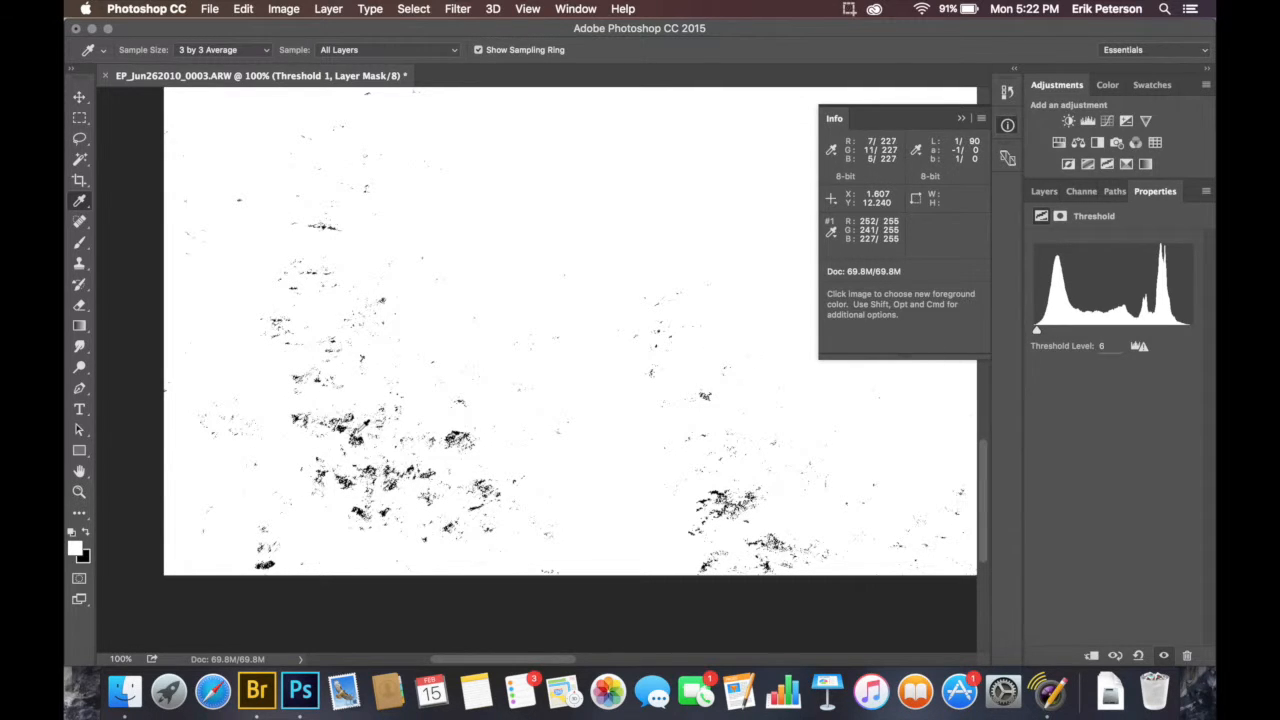
Place a second colour sampler on a black patch of the thresholded trees in the photo's lower-left area
{"action": "key", "text": "z"}
{"action": "mouse_move", "coordinate": [352, 432]}
{"action": "left_mouse_down"}
{"action": "mouse_move", "coordinate": [358, 441]}
{"action": "mouse_move", "coordinate": [352, 430]}
{"action": "left_mouse_up"}
{"action": "key", "text": "i"}
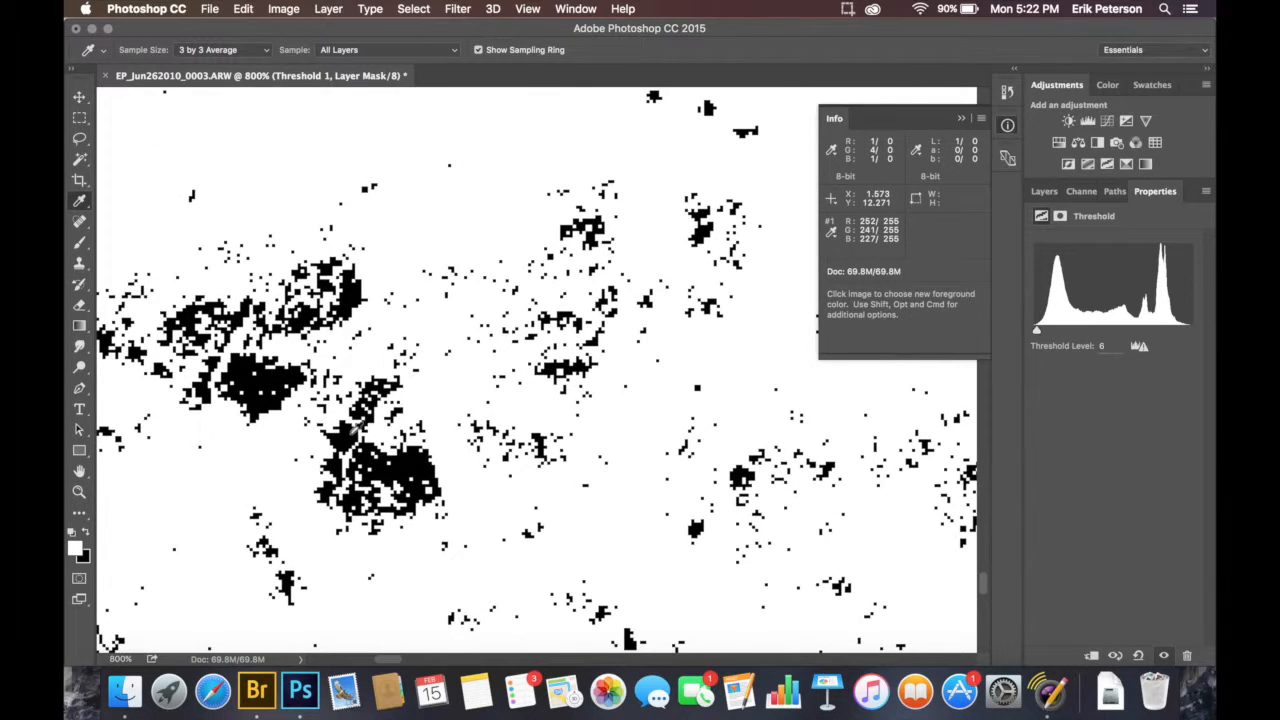
{"action": "left_click", "coordinate": [352, 432], "text": "shift"}
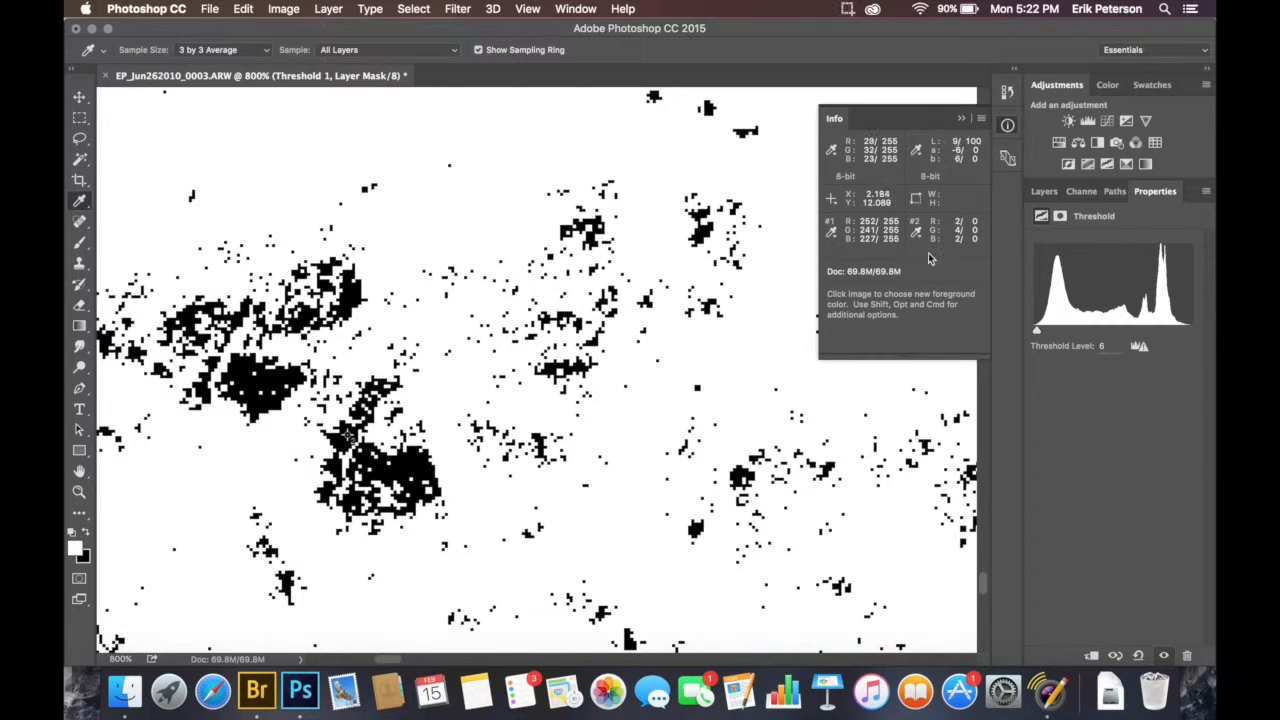
Delete the Threshold adjustment layer and add a Curves adjustment layer above the Background layer
{"action": "left_click", "coordinate": [1045, 192]}
{"action": "left_click_drag", "start_coordinate": [1148, 287], "coordinate": [1188, 655]}
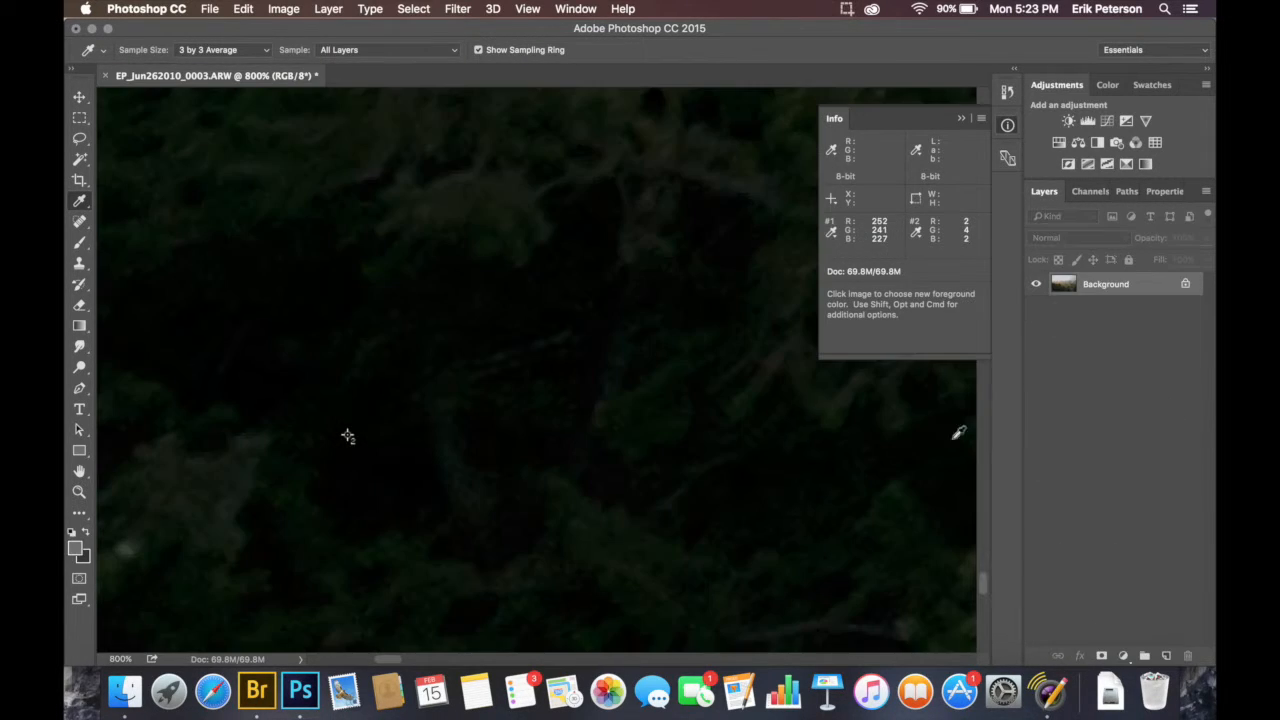
{"action": "left_click", "coordinate": [79, 471]}
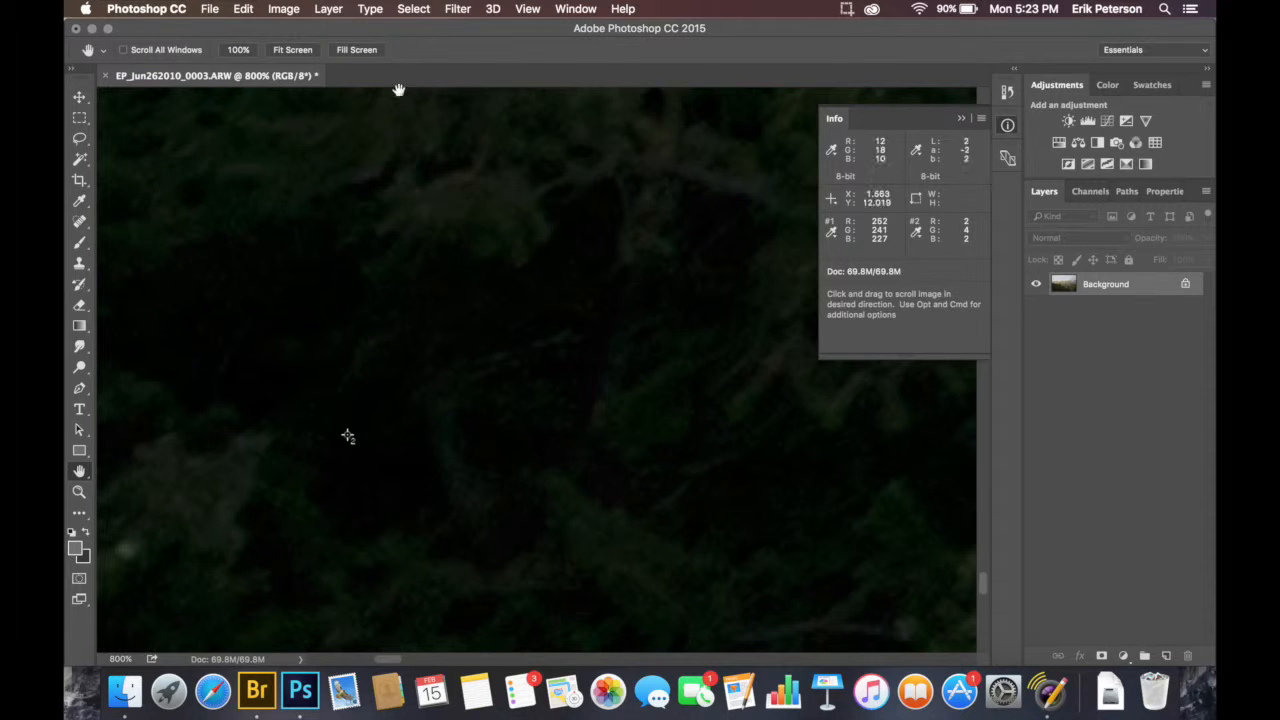
{"action": "left_click", "coordinate": [292, 49]}
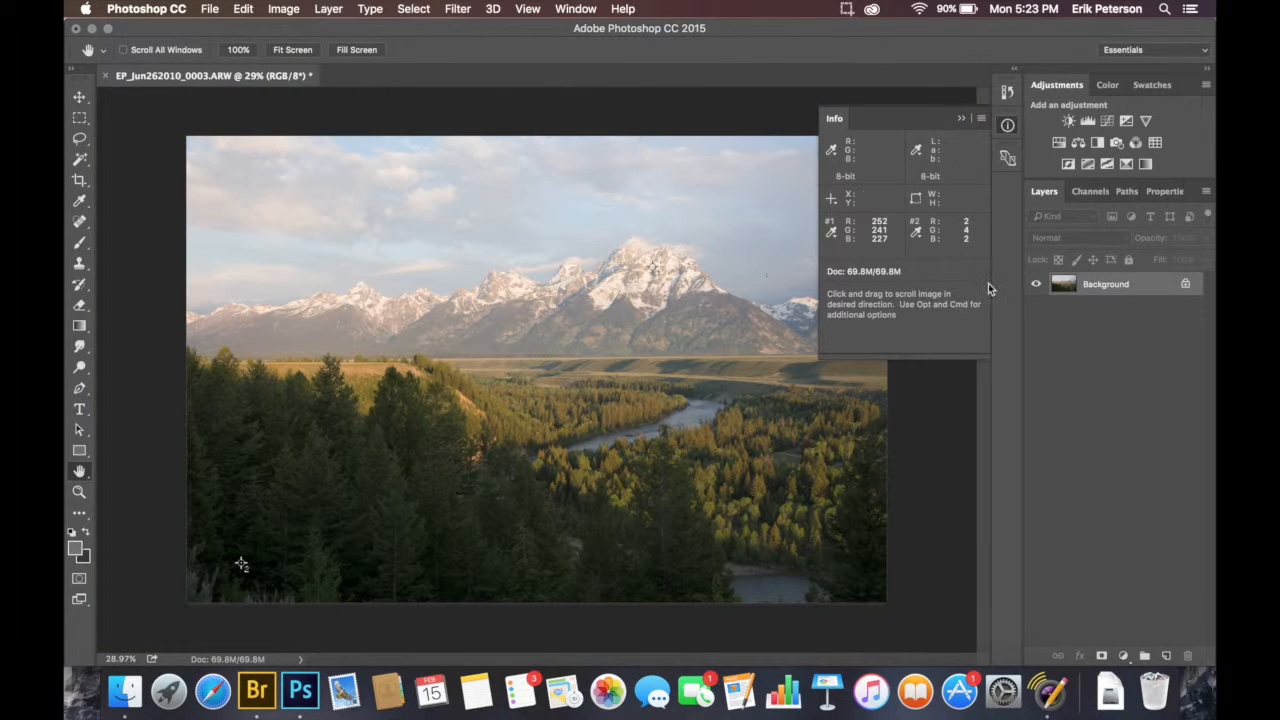
{"action": "left_click", "coordinate": [1108, 121]}
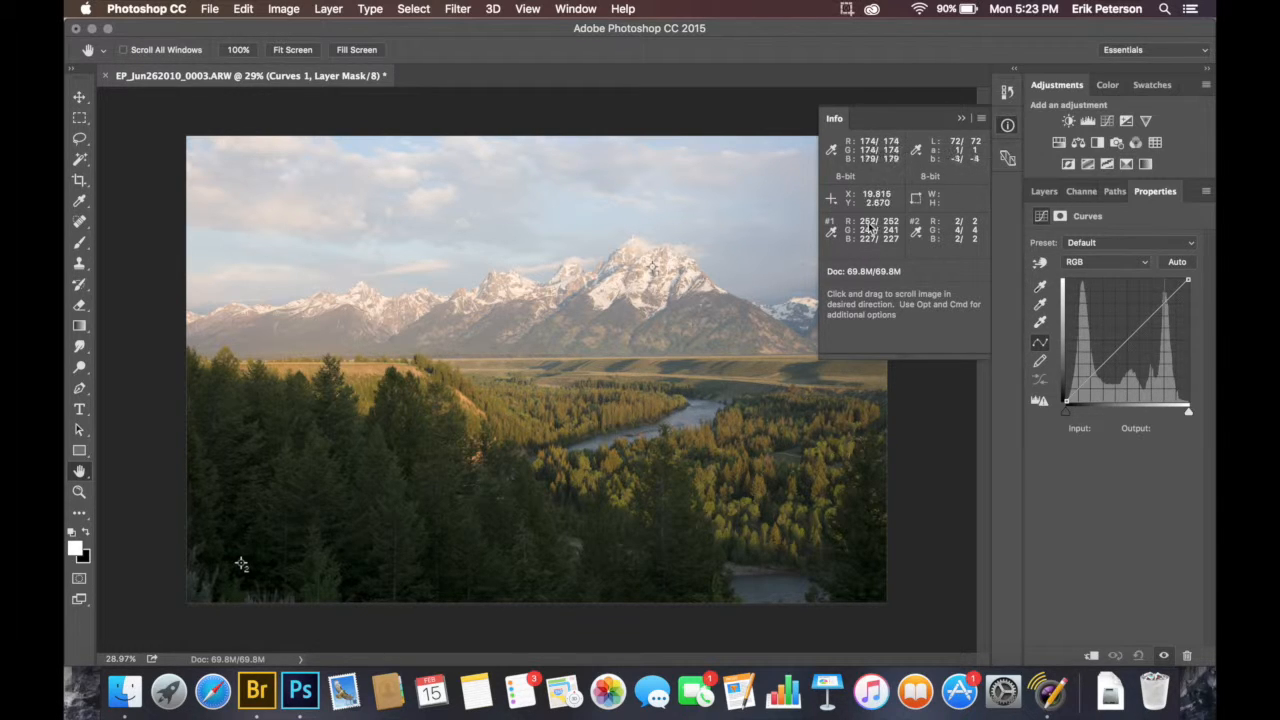
In the curve's green channel, shift the white point until the highlight sampler's adjusted green value is 251
{"action": "left_click", "coordinate": [1096, 262]}
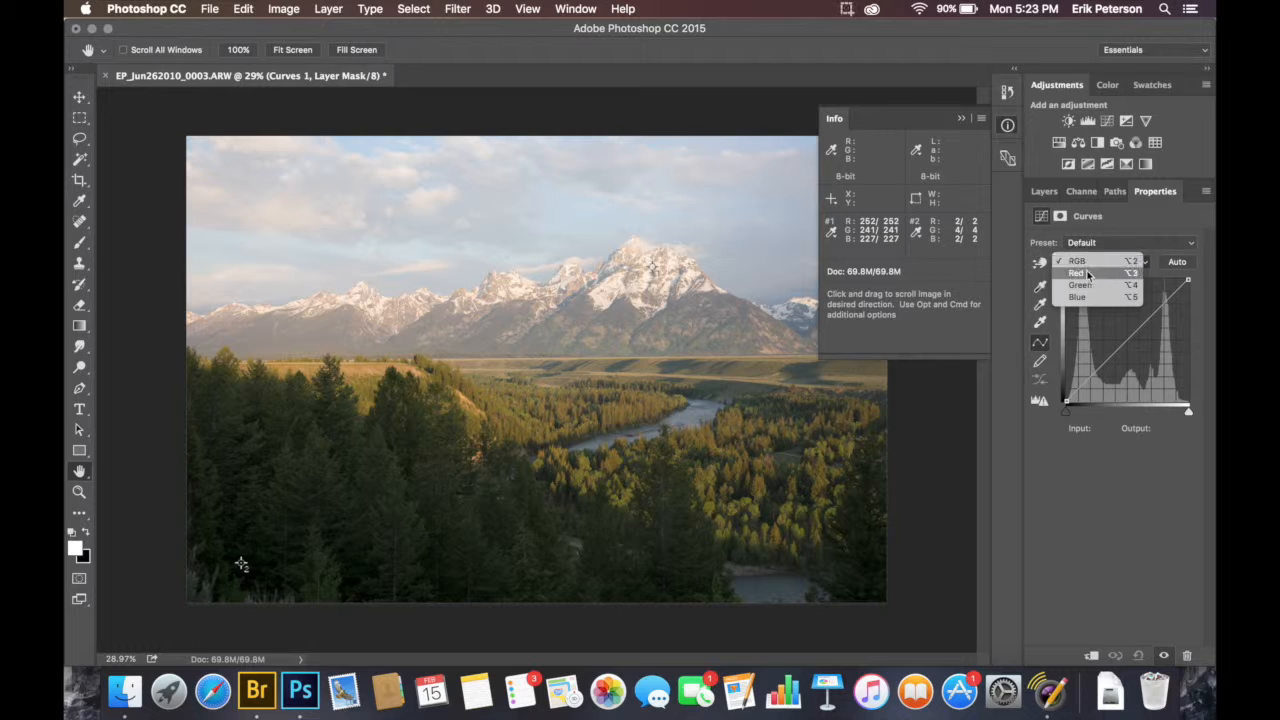
{"action": "left_click", "coordinate": [1110, 281]}
{"action": "left_click", "coordinate": [1189, 279]}
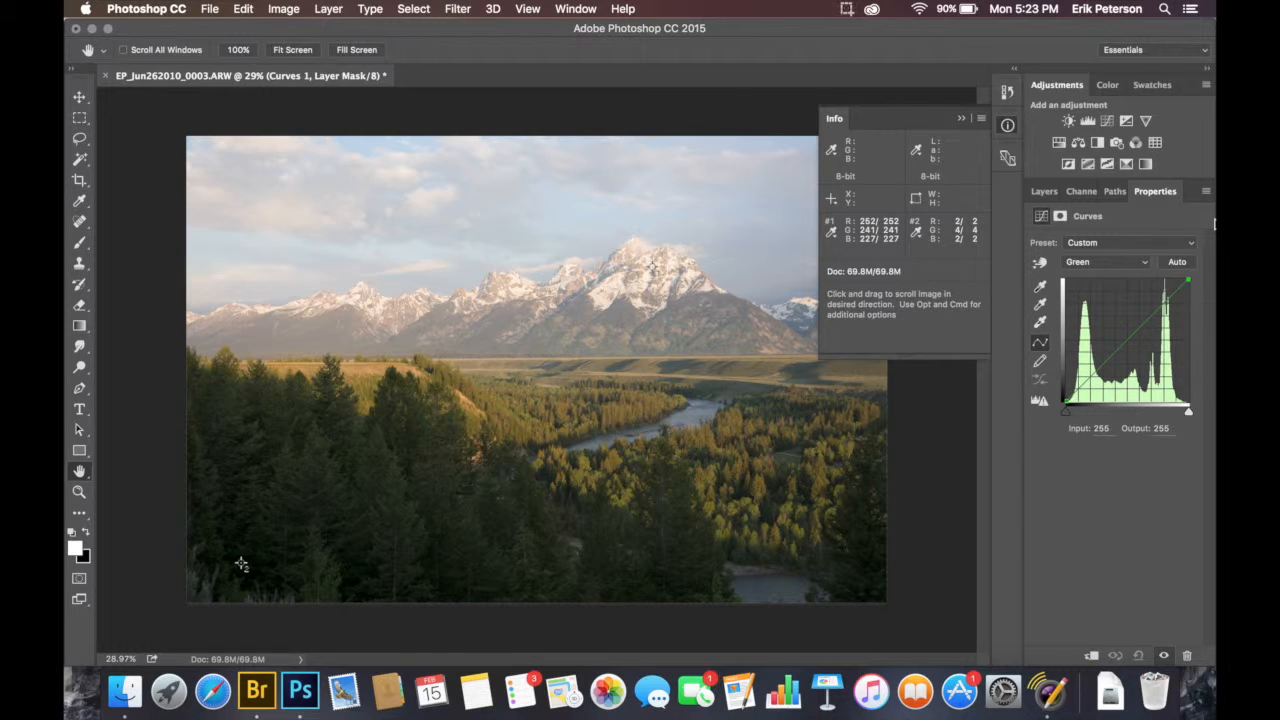
{"action": "key", "text": "Left"}
{"action": "key", "text": "Left"}
In the curve's blue channel, shift the white point to an input of 231
{"action": "left_click", "coordinate": [1103, 266]}
{"action": "left_click", "coordinate": [1100, 280]}
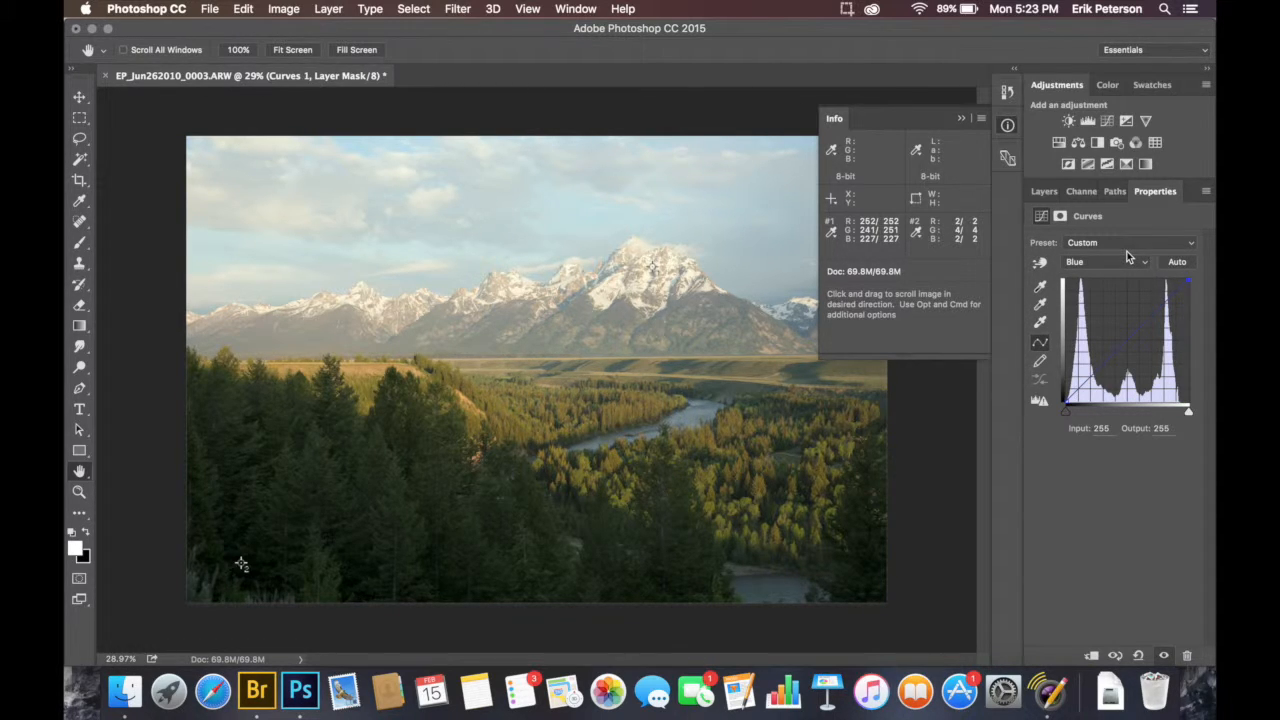
{"action": "left_click_drag", "start_coordinate": [1192, 281], "coordinate": [1208, 257]}
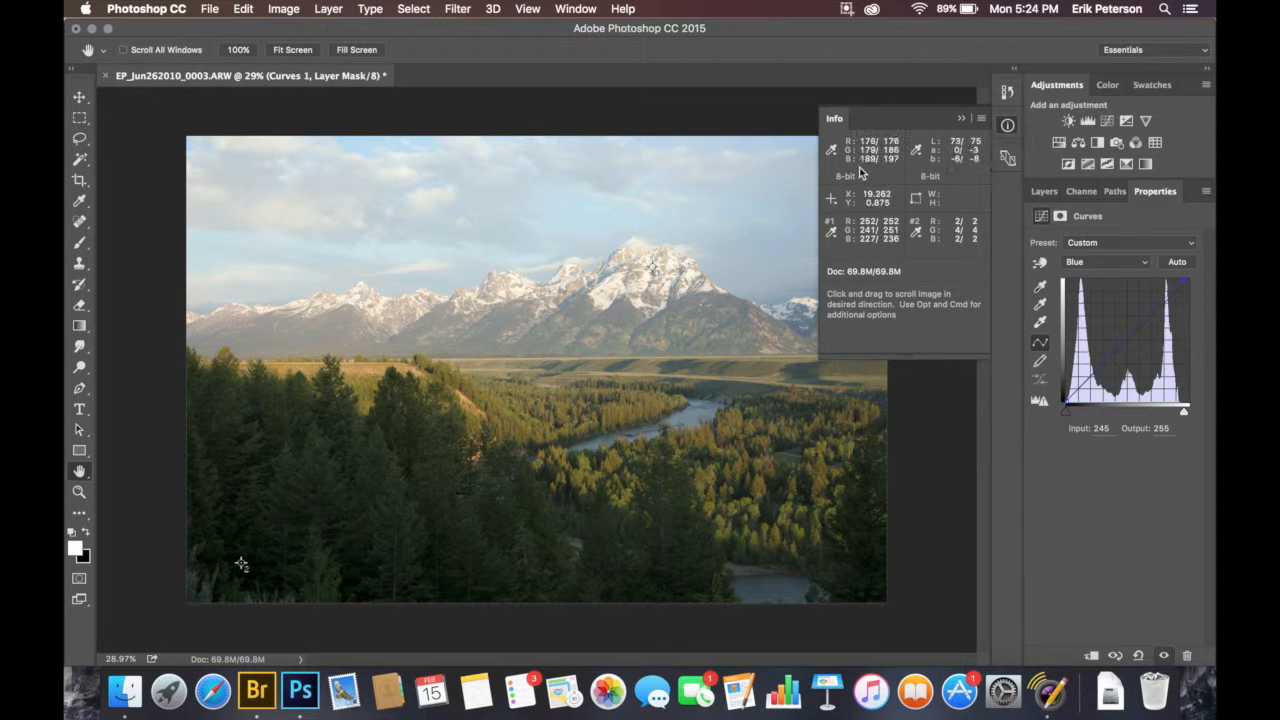
{"action": "key", "text": "Left"}
{"action": "key", "text": "Left"}
{"action": "key", "text": "Left"}
{"action": "key", "text": "Left"}
{"action": "key", "text": "Left"}
{"action": "key", "text": "Left"}
{"action": "key", "text": "Left"}
{"action": "key", "text": "Left"}
{"action": "key", "text": "Left"}
{"action": "key", "text": "Left"}
{"action": "key", "text": "Left"}
{"action": "key", "text": "Left"}
{"action": "key", "text": "Left"}
{"action": "key", "text": "Left"}
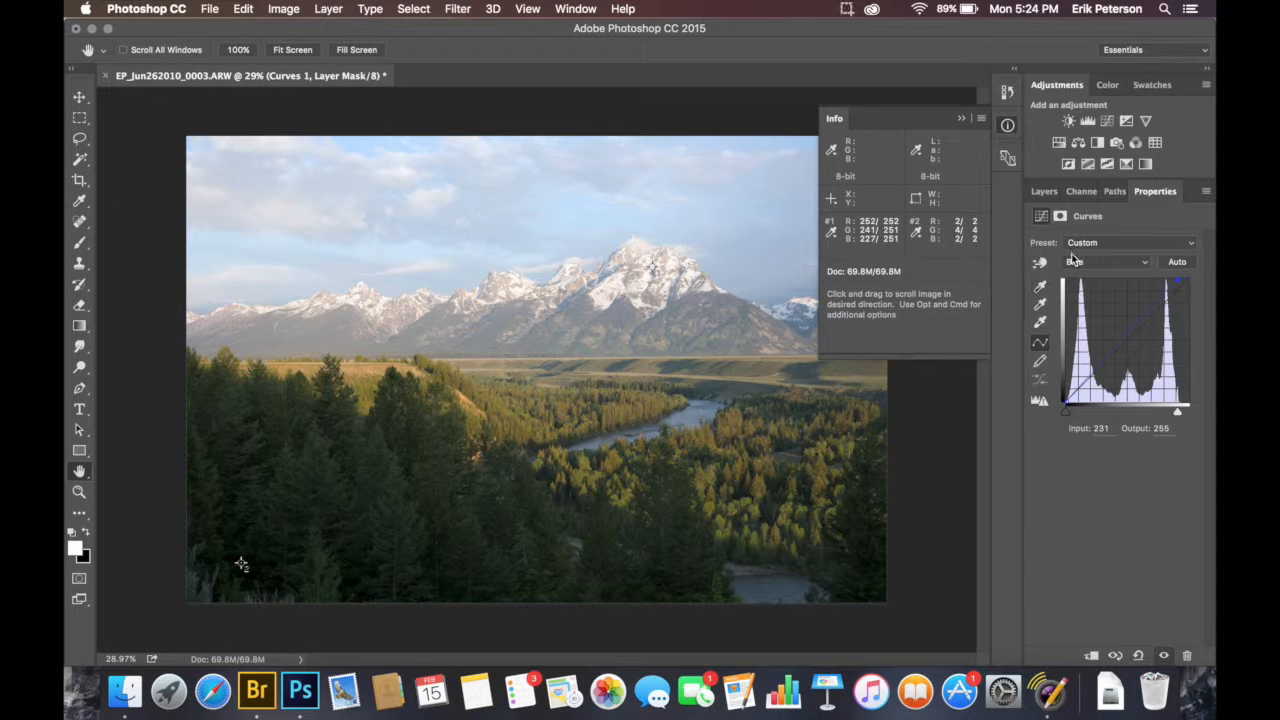
Return to the curve's green channel and shift its black point to an input of 2
{"action": "key", "text": "minus"}
{"action": "left_click", "coordinate": [1103, 262]}
{"action": "left_click", "coordinate": [1090, 250]}
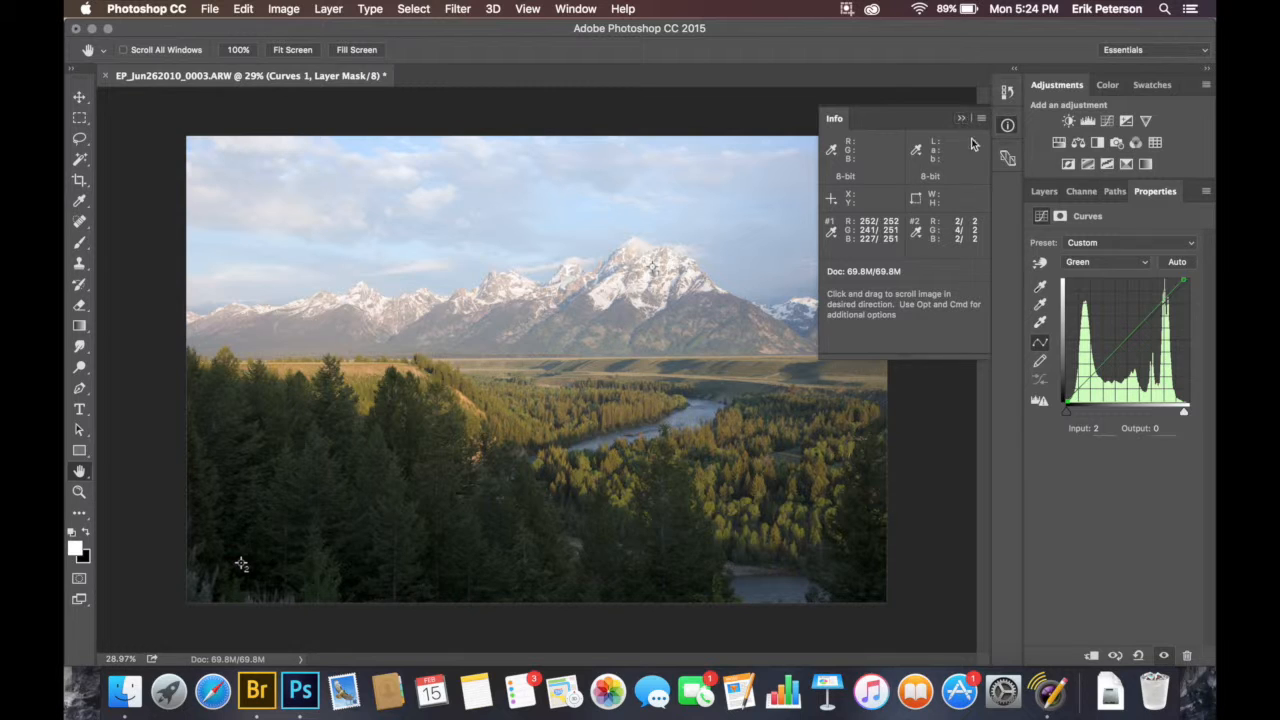
Duplicate the Background layer and apply the Average blur filter to the copy
{"action": "left_click", "coordinate": [1045, 194]}
{"action": "left_click_drag", "start_coordinate": [1113, 309], "coordinate": [1165, 655]}
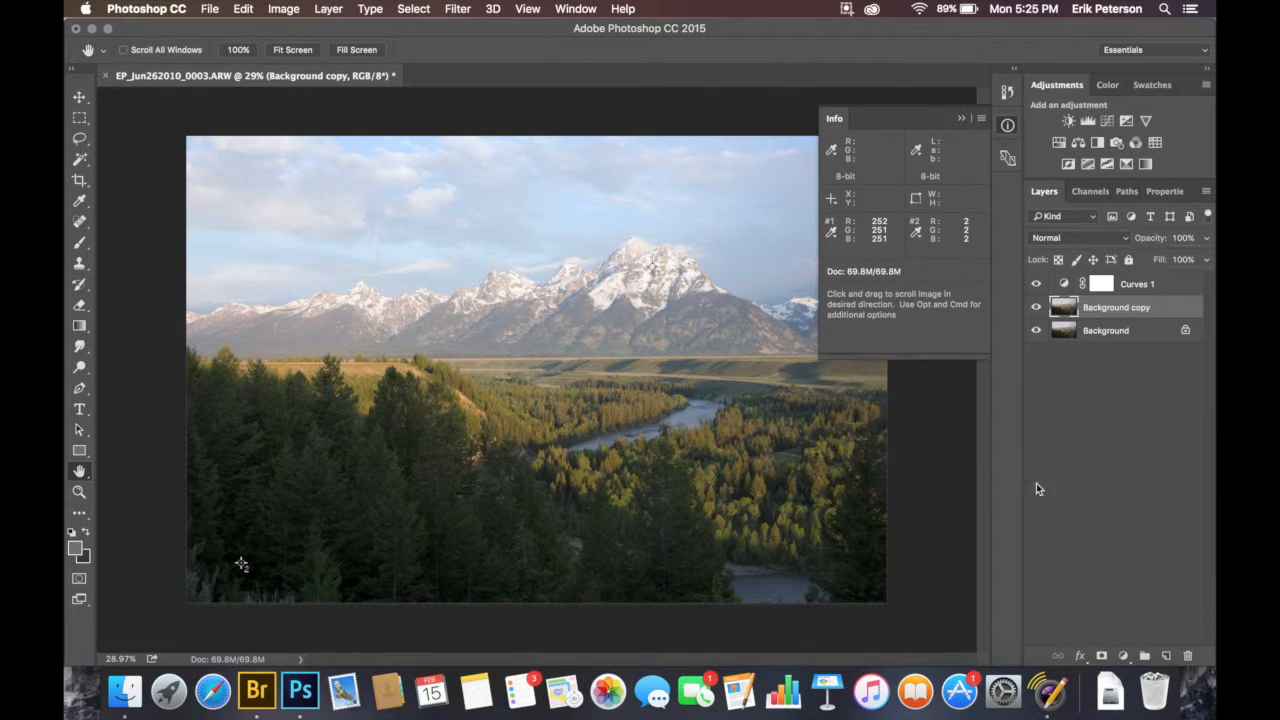
{"action": "left_click", "coordinate": [457, 9]}
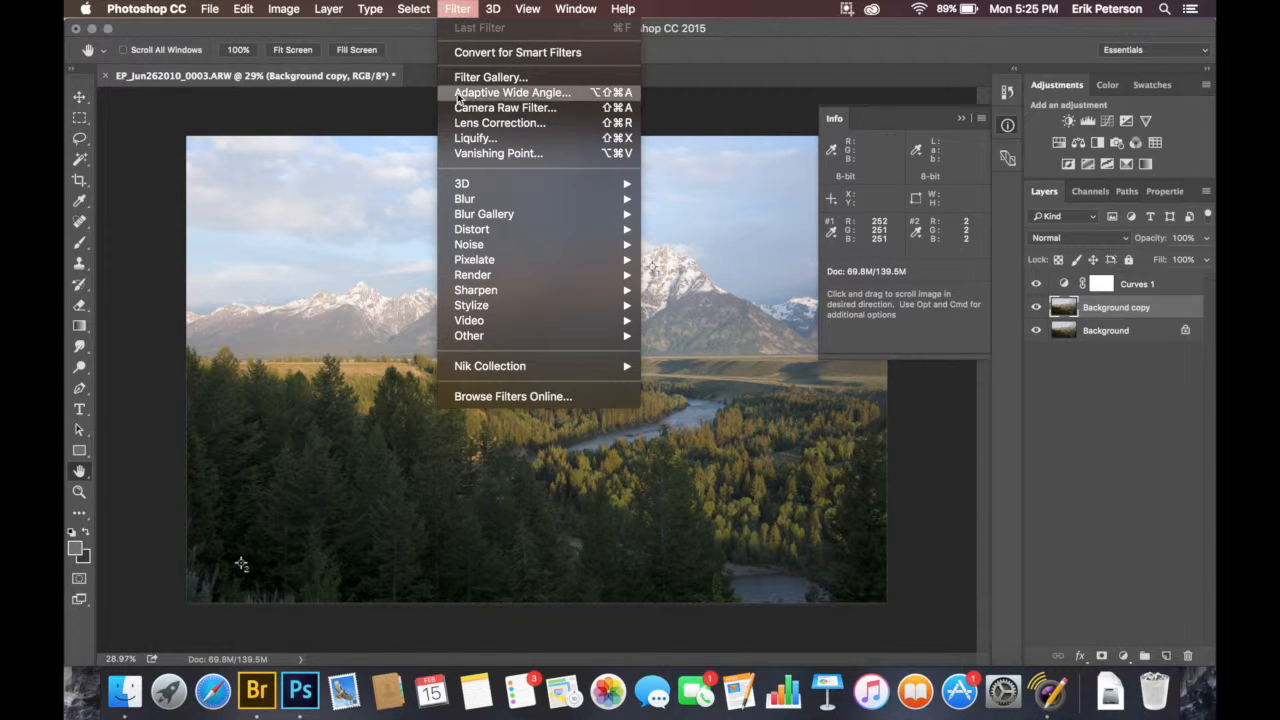
{"action": "mouse_move", "coordinate": [487, 200]}
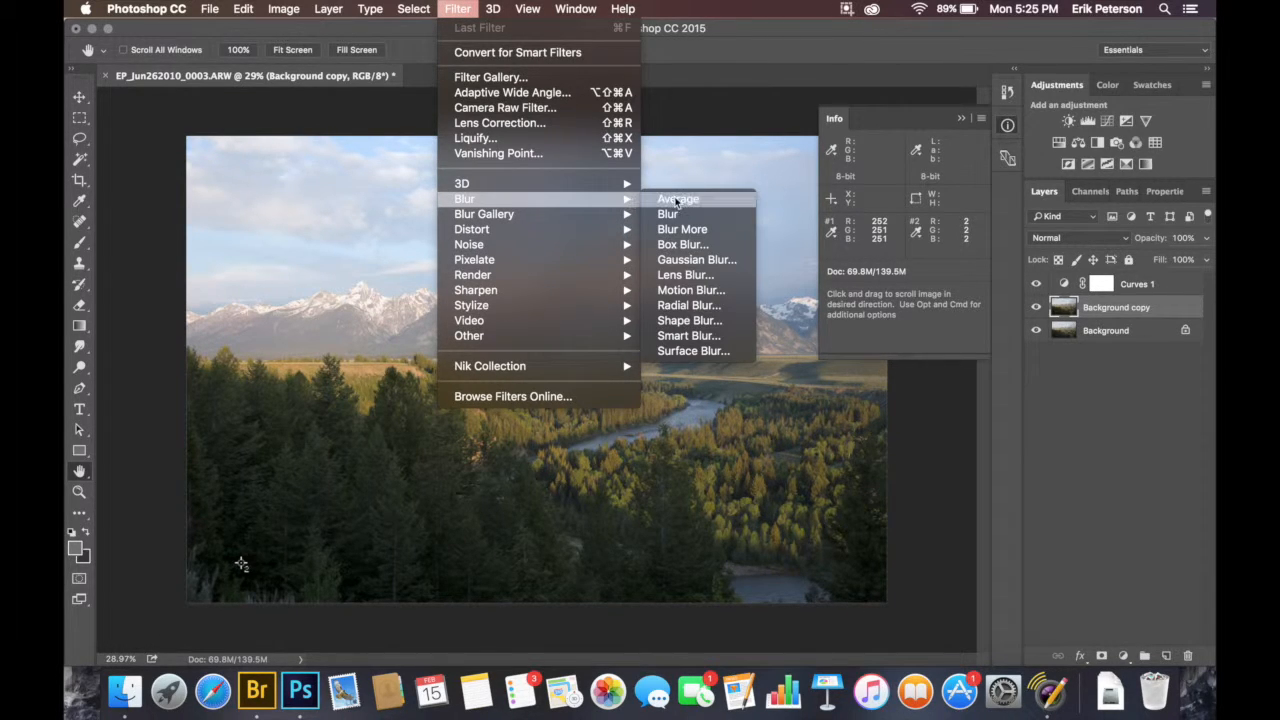
{"action": "left_click", "coordinate": [676, 200]}
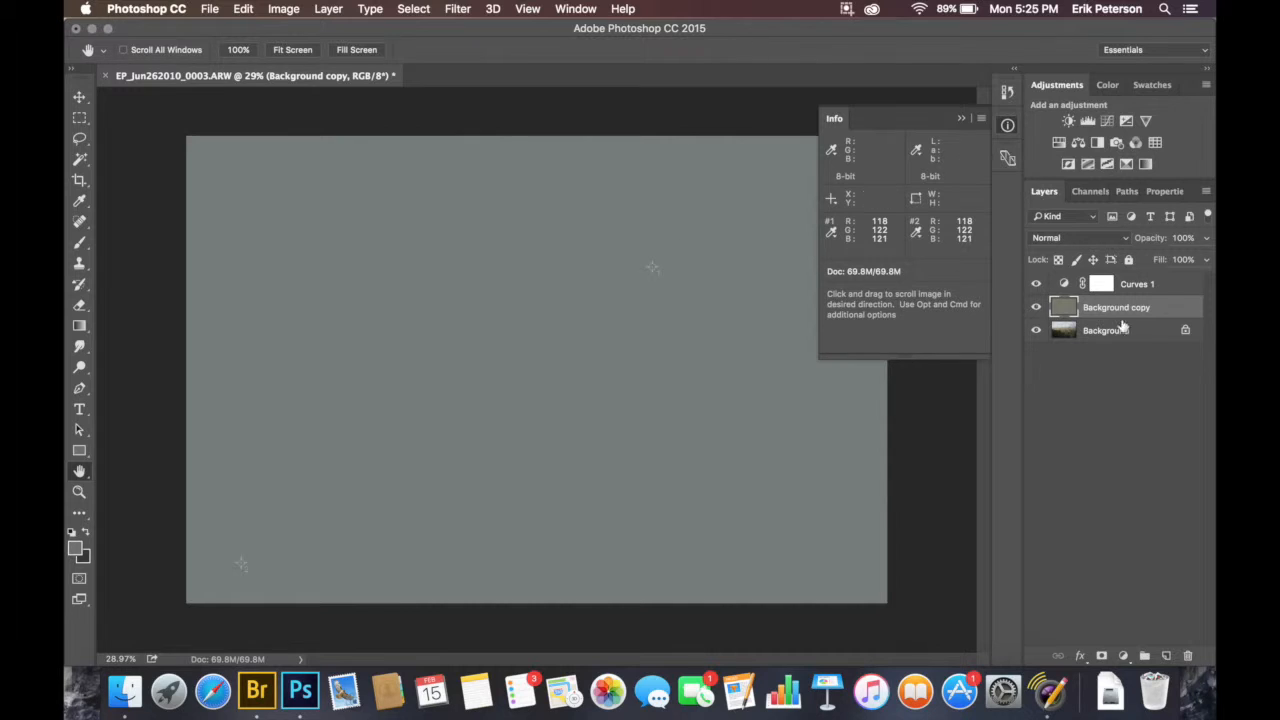
Set the Curves 1 adjustment's gray point by sampling the averaged gray colour in the image
{"action": "left_click", "coordinate": [1143, 286]}
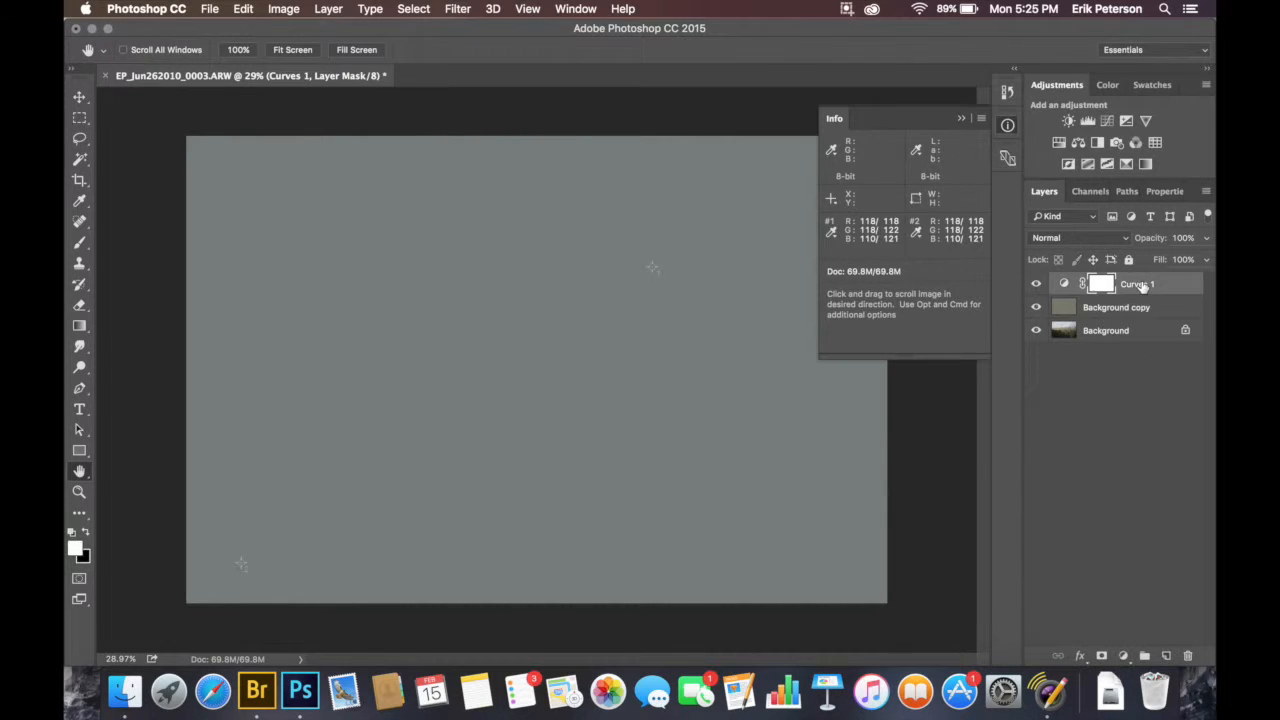
{"action": "left_click", "coordinate": [1164, 191]}
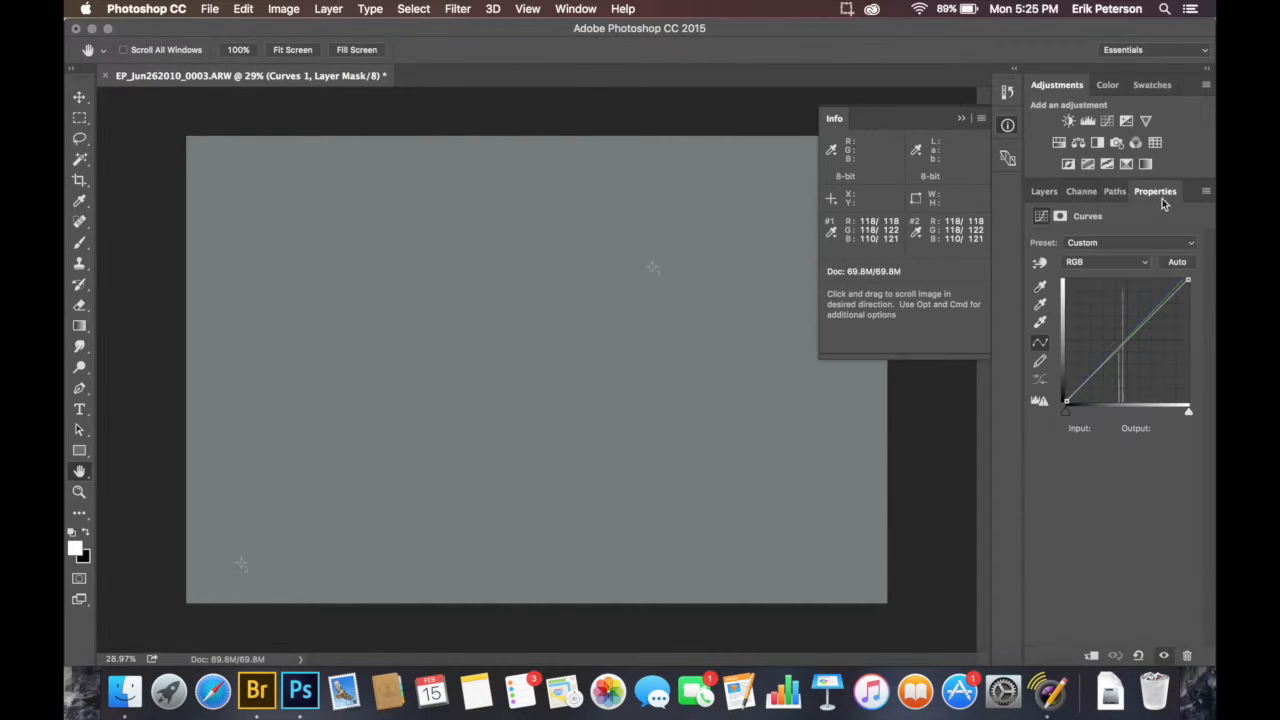
{"action": "left_click", "coordinate": [1040, 307]}
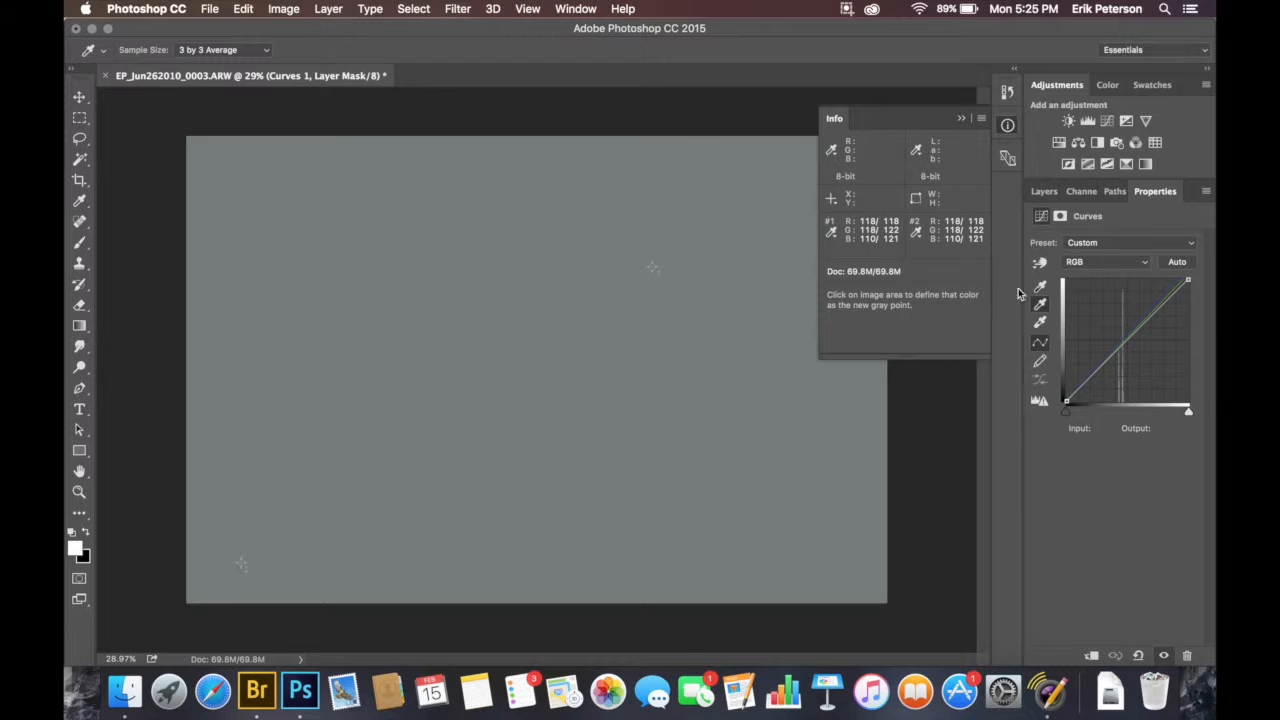
{"action": "left_click", "coordinate": [570, 330]}
Delete the averaged Background copy layer
{"action": "left_click", "coordinate": [1043, 192]}
{"action": "left_click", "coordinate": [1124, 311]}
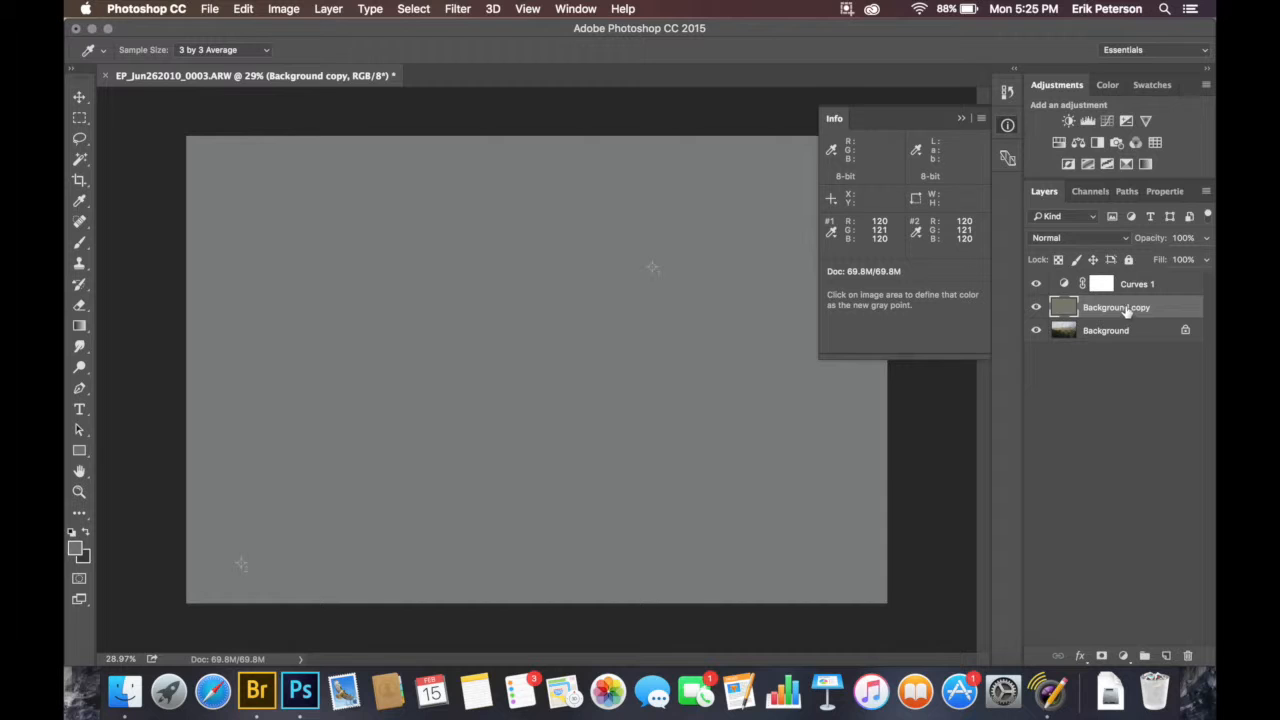
{"action": "left_click_drag", "start_coordinate": [1127, 311], "coordinate": [1187, 655]}
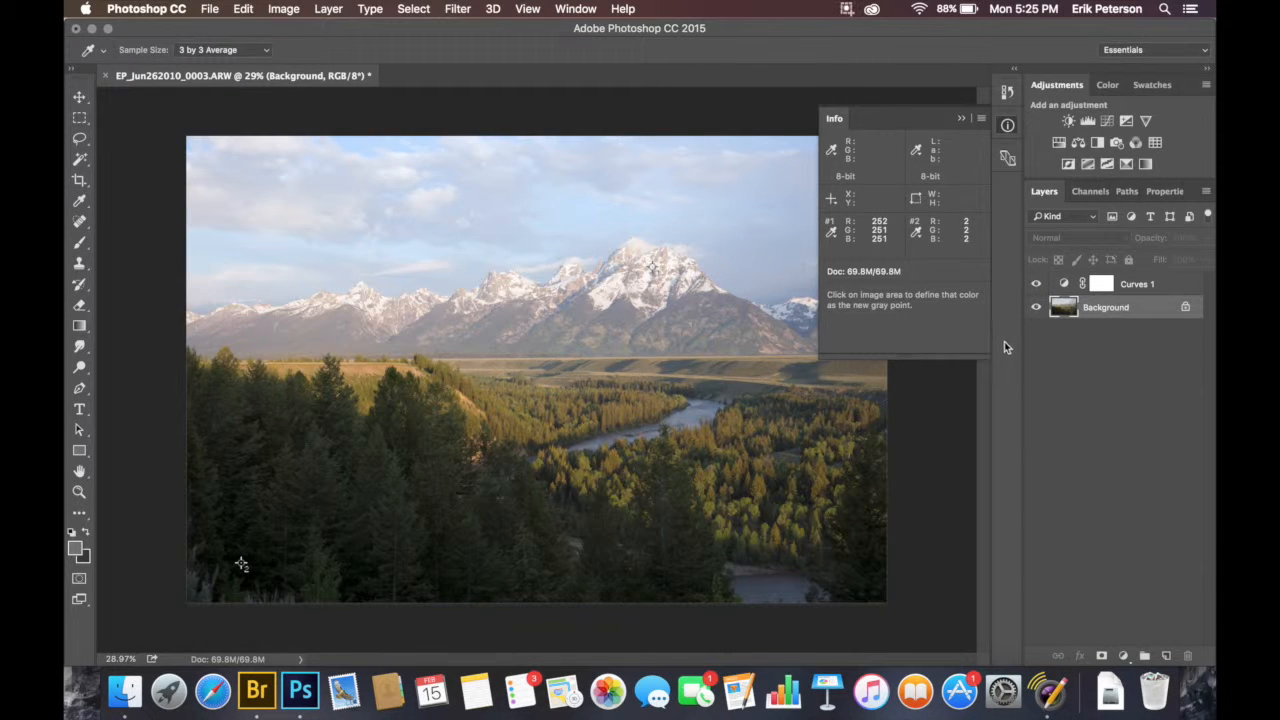
Compare the photo with the Curves 1 adjustment hidden and shown
{"action": "left_click", "coordinate": [1036, 286]}
{"action": "left_click", "coordinate": [1036, 286]}
{"action": "left_click", "coordinate": [1037, 286]}
{"action": "left_click", "coordinate": [1037, 286]}
Set the Curves 1 layer's blend mode to Color and flatten the image
{"action": "left_click", "coordinate": [1148, 287]}
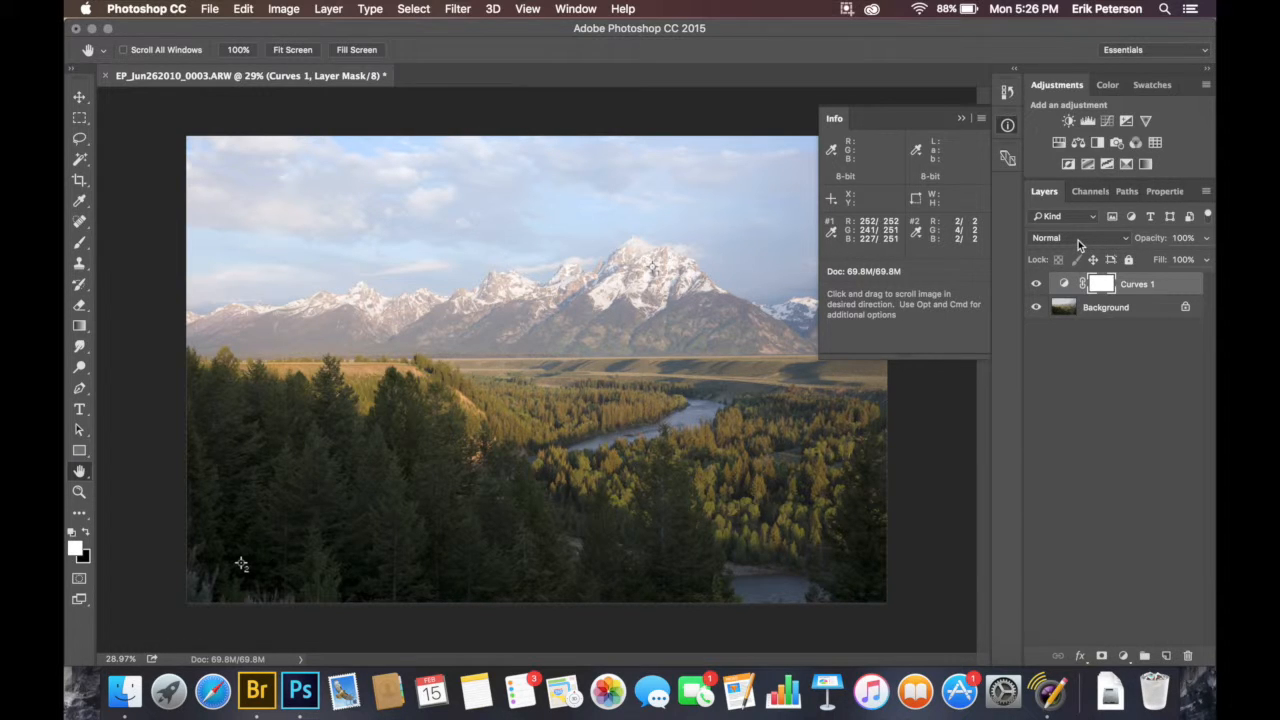
{"action": "left_click", "coordinate": [1078, 240]}
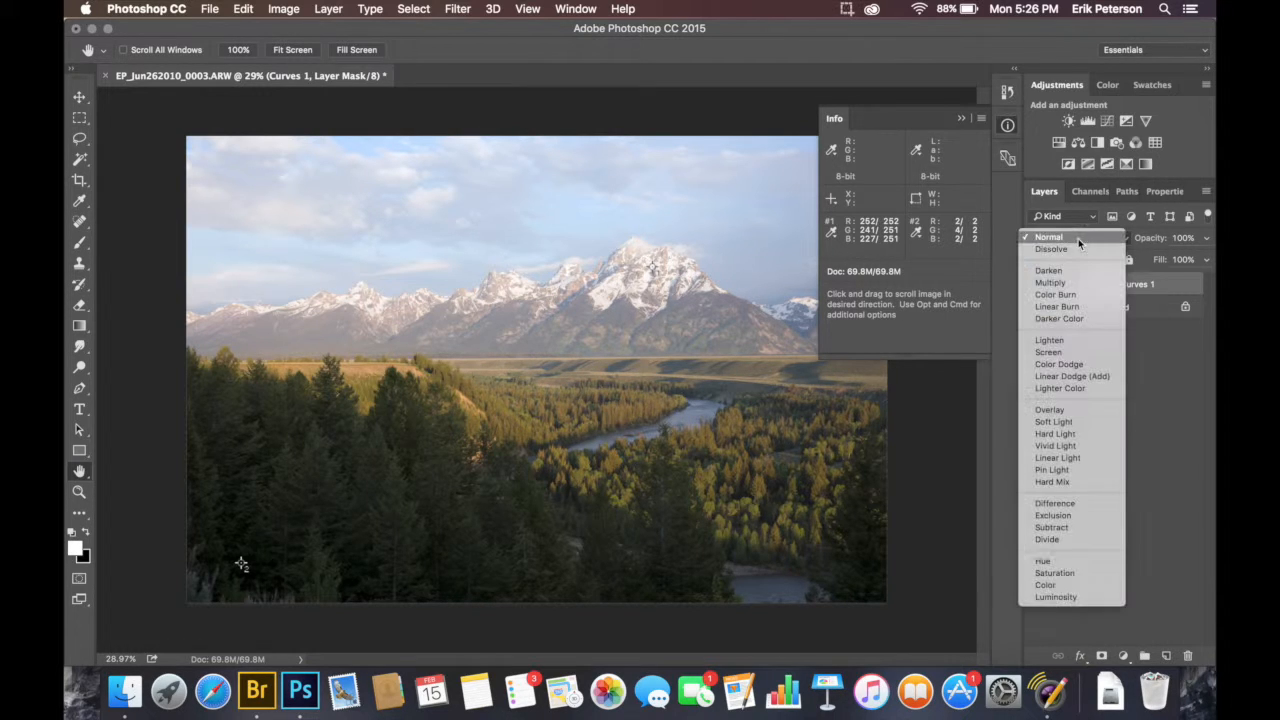
{"action": "left_click", "coordinate": [1046, 586]}
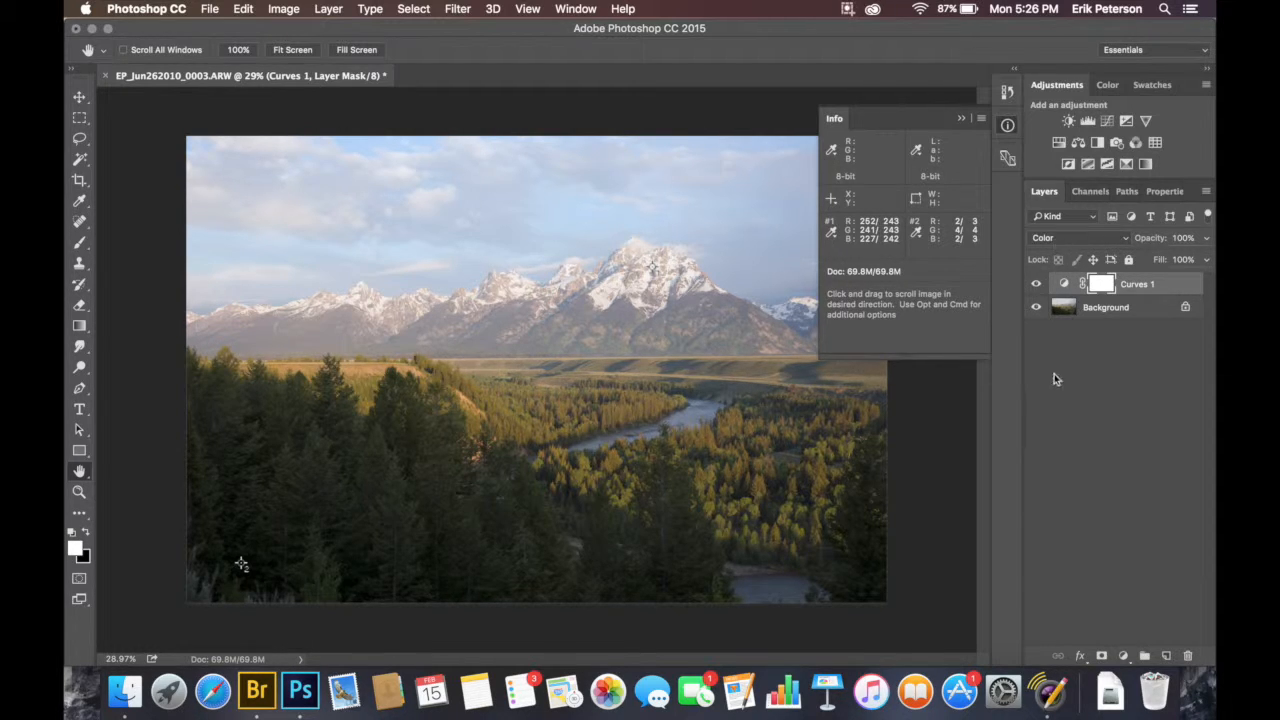
{"action": "left_click", "coordinate": [1207, 191]}
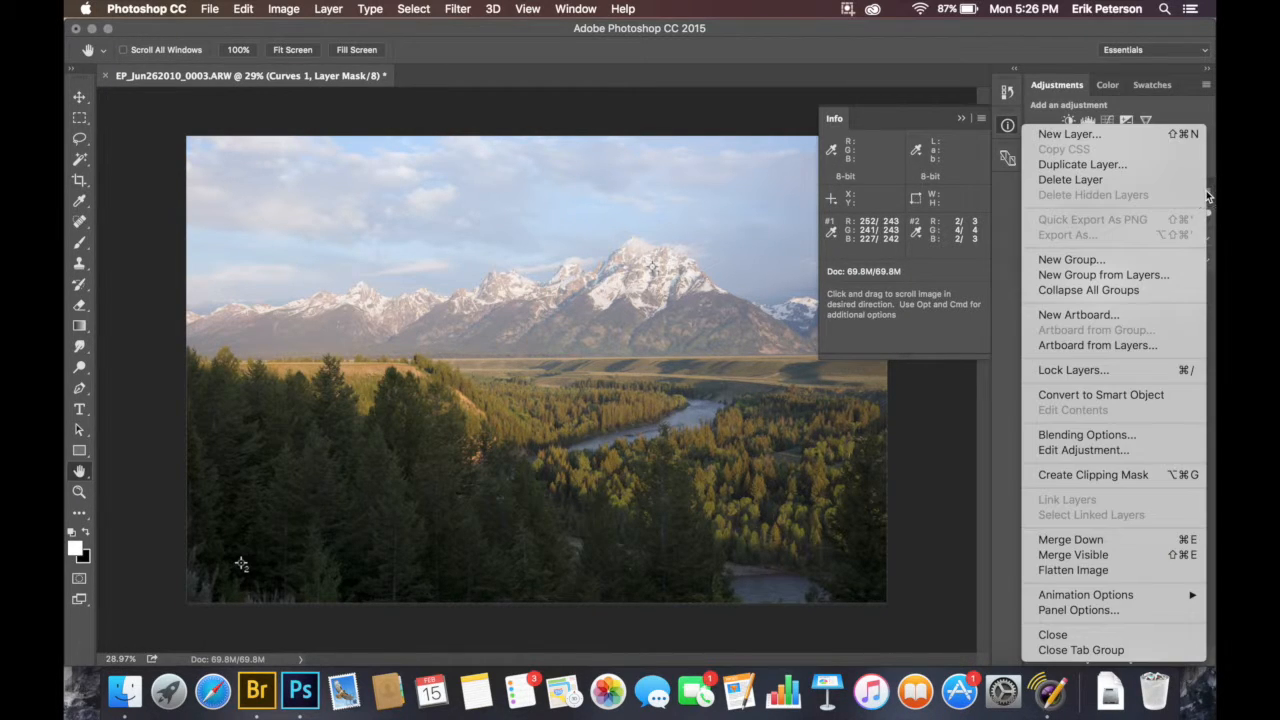
{"action": "left_click", "coordinate": [1060, 569]}
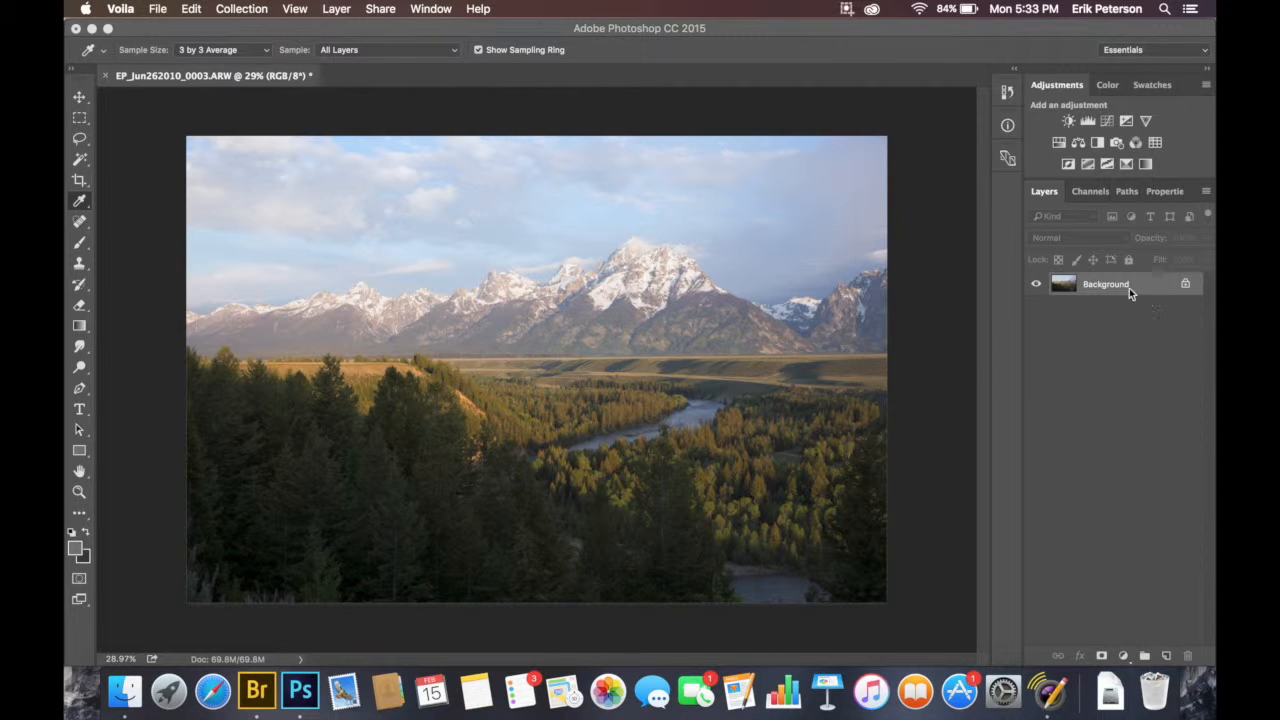
Duplicate the flattened Background layer and open the Unsharp Mask filter on the copy with the snowy peaks in view
{"action": "left_click_drag", "start_coordinate": [1105, 285], "coordinate": [1166, 655]}
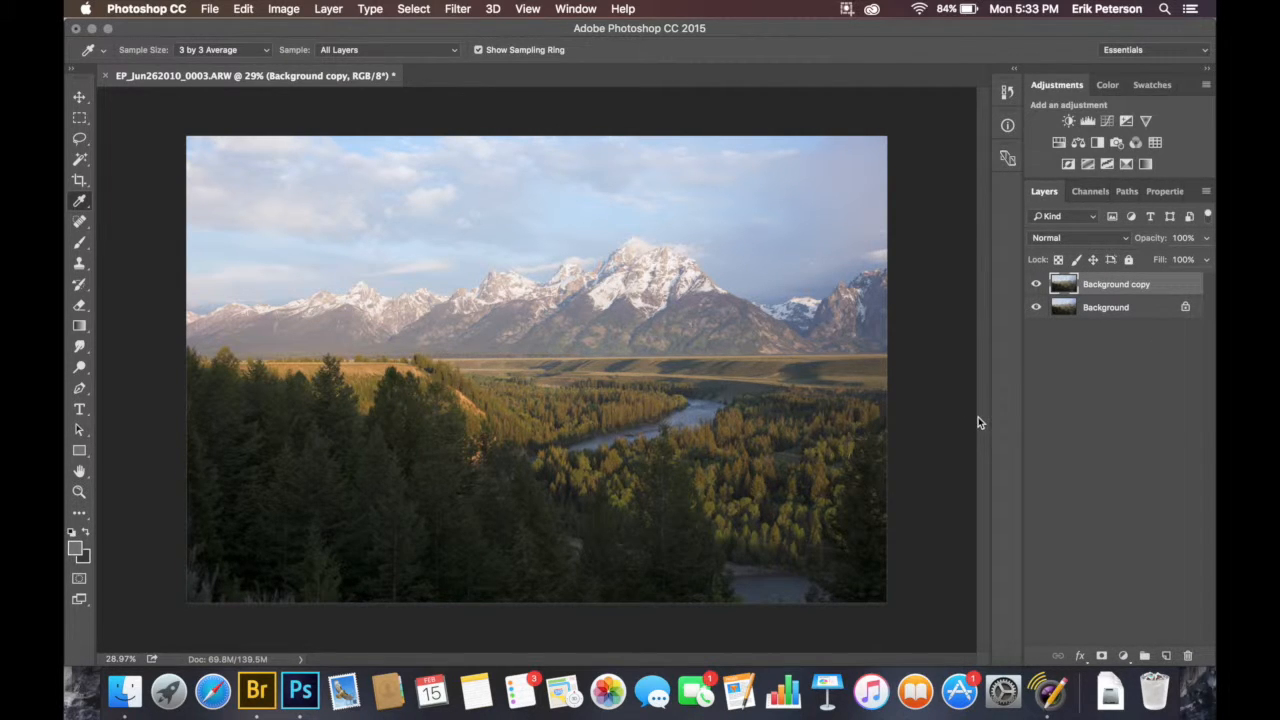
{"action": "key", "text": "z"}
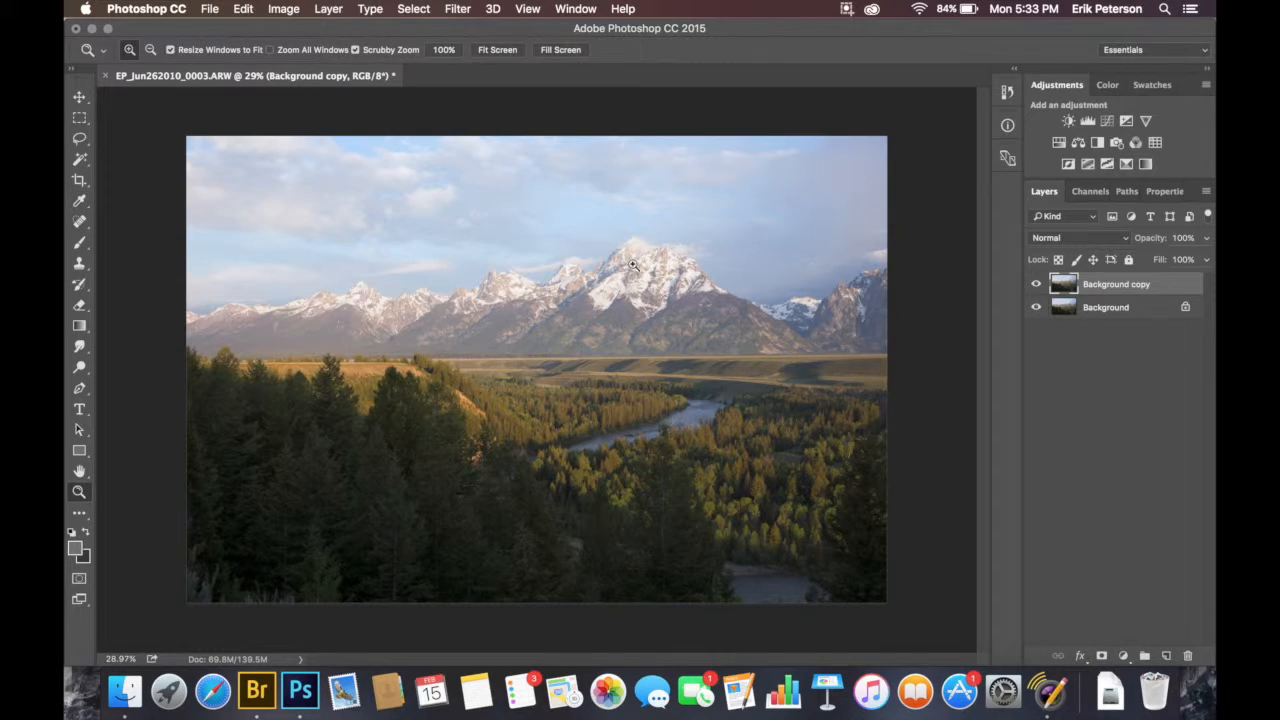
{"action": "left_click_drag", "start_coordinate": [623, 265], "coordinate": [641, 268]}
{"action": "key", "text": "i"}
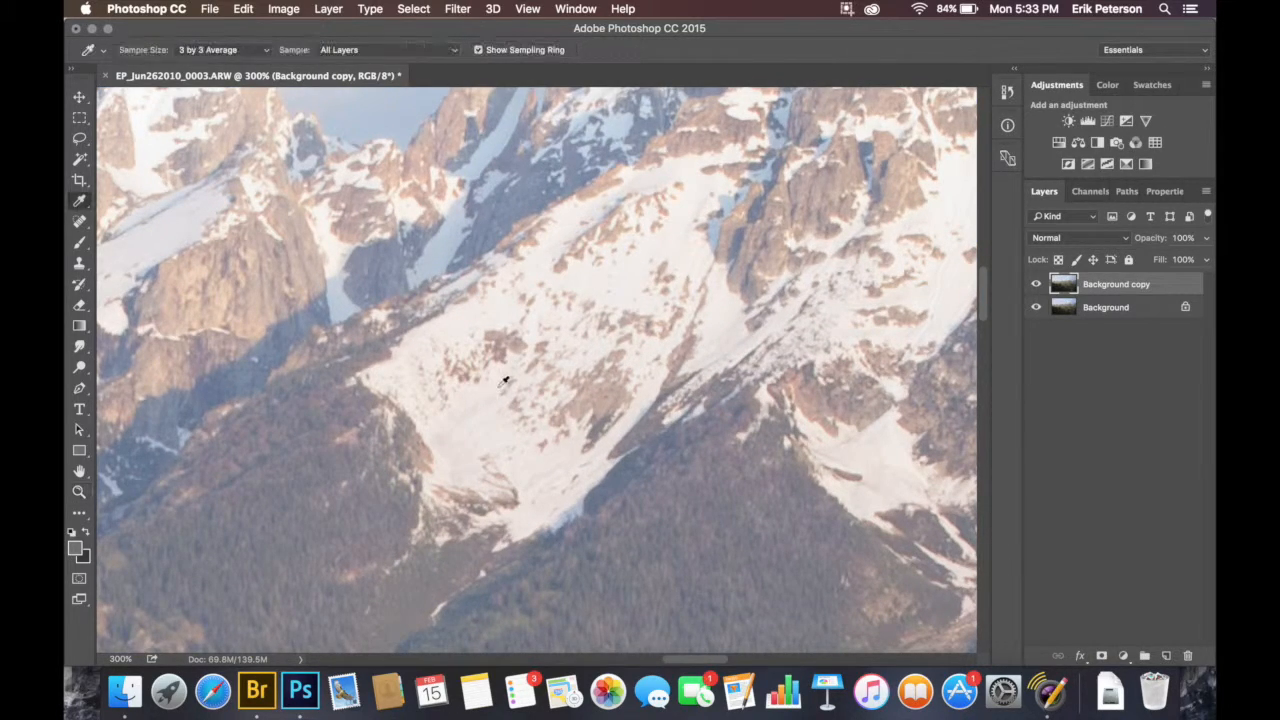
{"action": "key", "text": "z"}
{"action": "left_click", "coordinate": [443, 432], "text": "alt"}
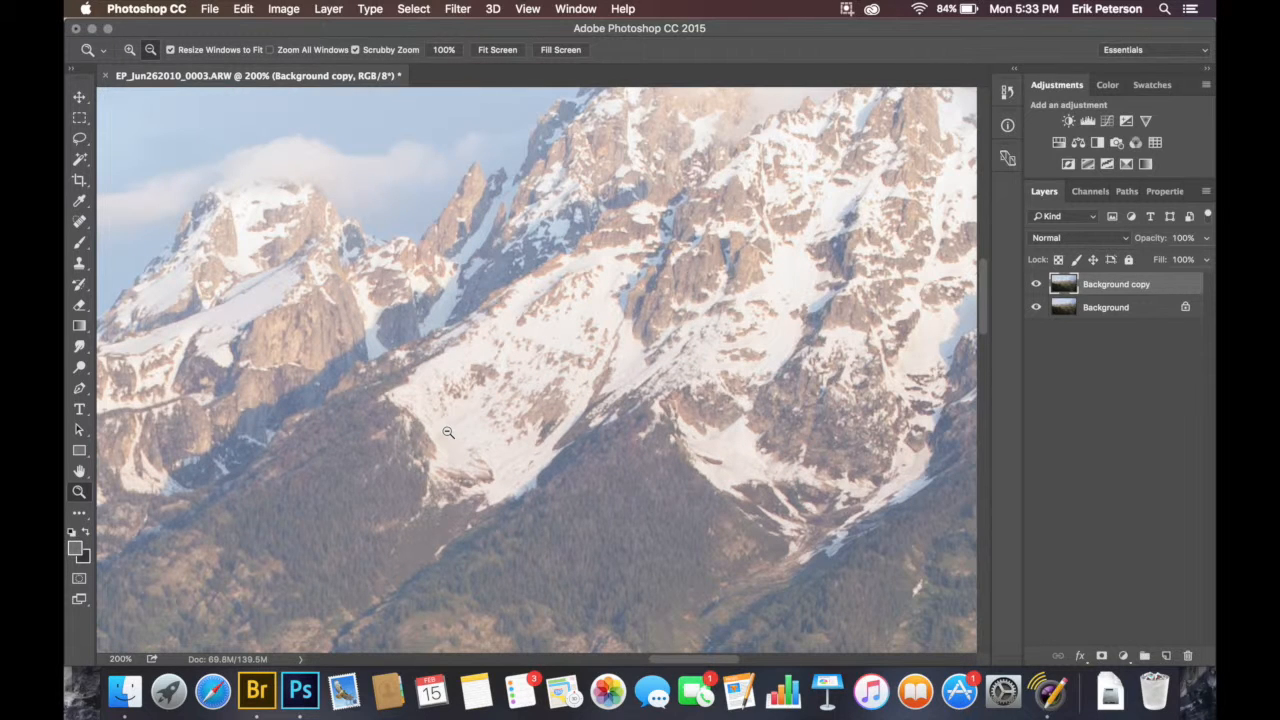
{"action": "key", "text": "i"}
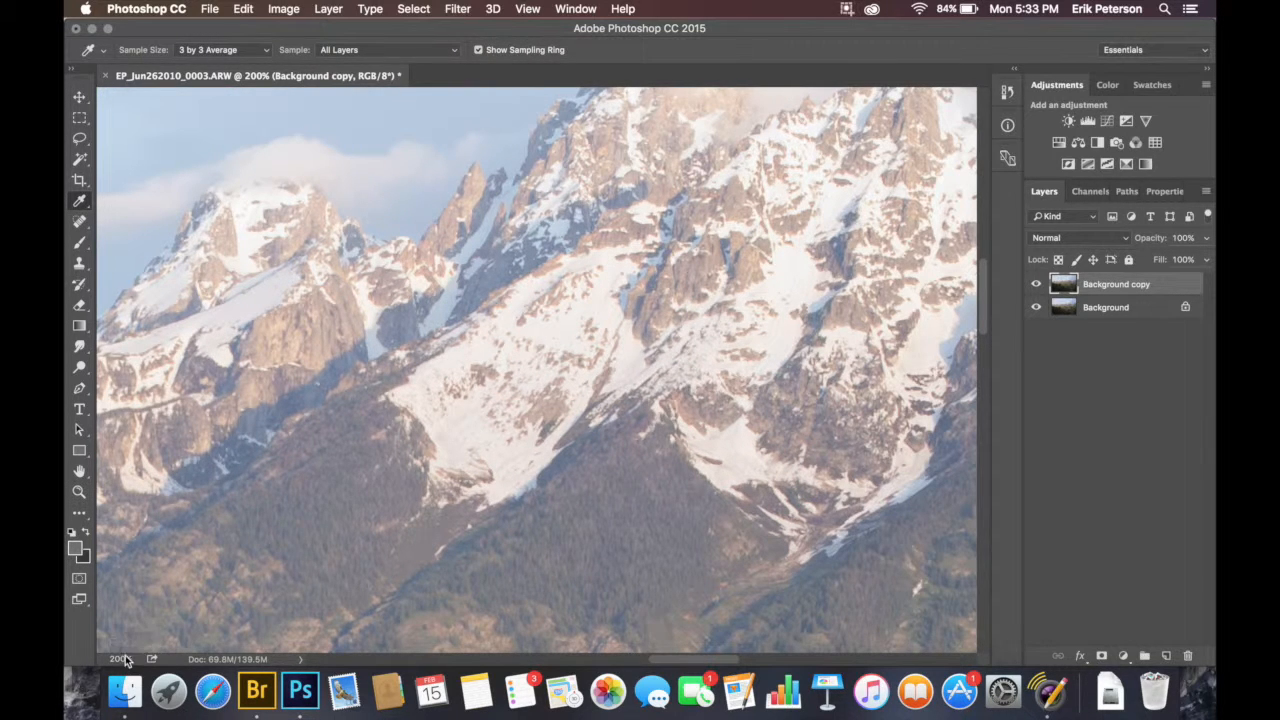
{"action": "mouse_move", "coordinate": [592, 277]}
{"action": "left_mouse_down"}
{"action": "mouse_move", "coordinate": [583, 343]}
{"action": "mouse_move", "coordinate": [607, 255]}
{"action": "mouse_move", "coordinate": [614, 283]}
{"action": "left_mouse_up"}
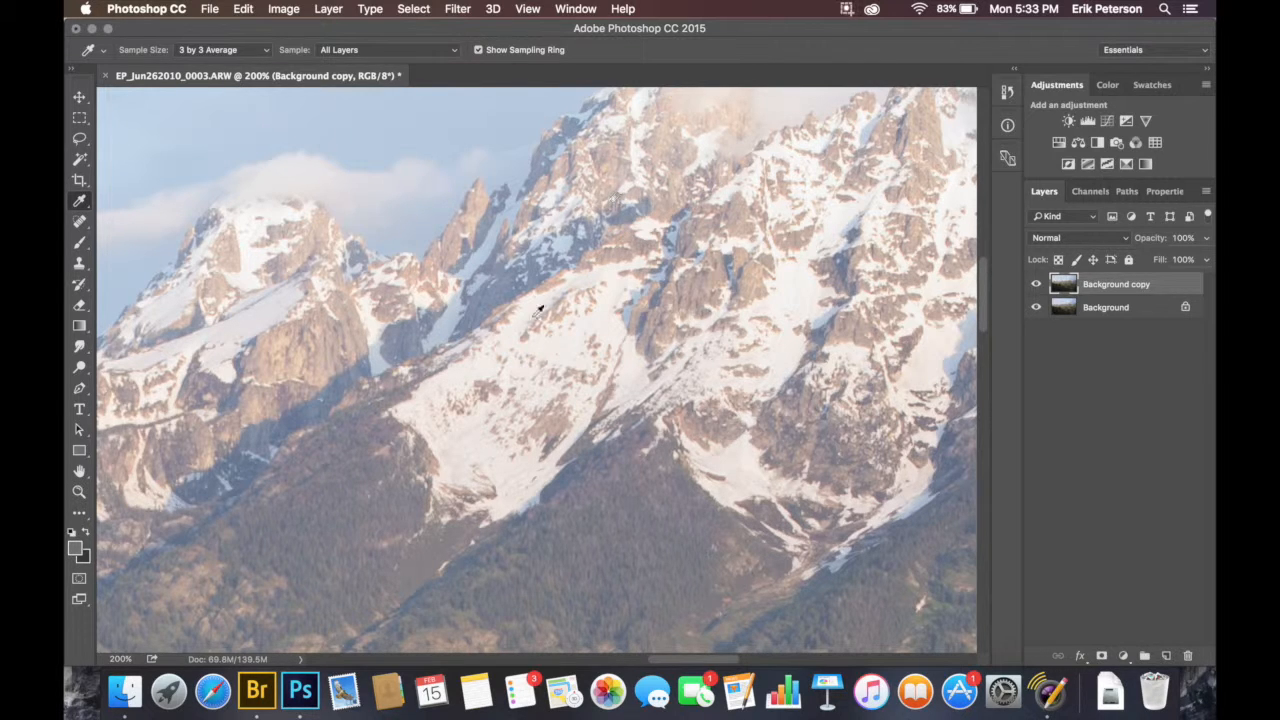
{"action": "left_click", "coordinate": [456, 9]}
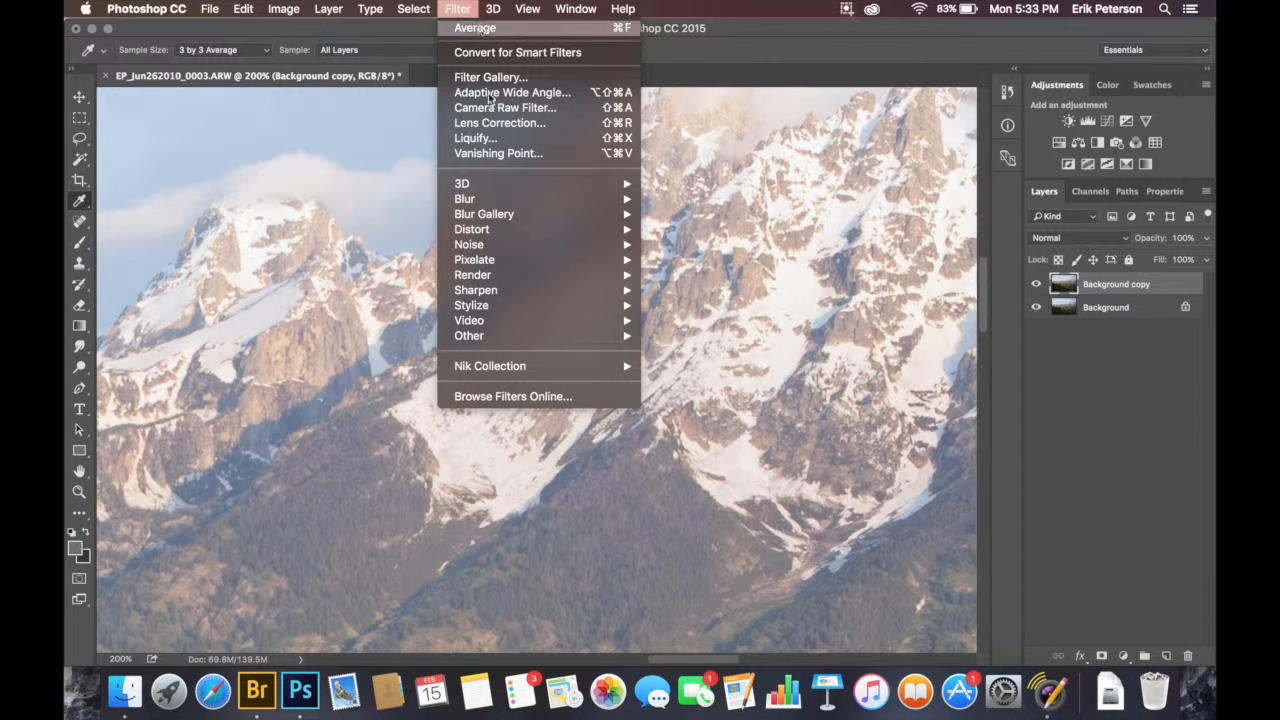
{"action": "mouse_move", "coordinate": [511, 289]}
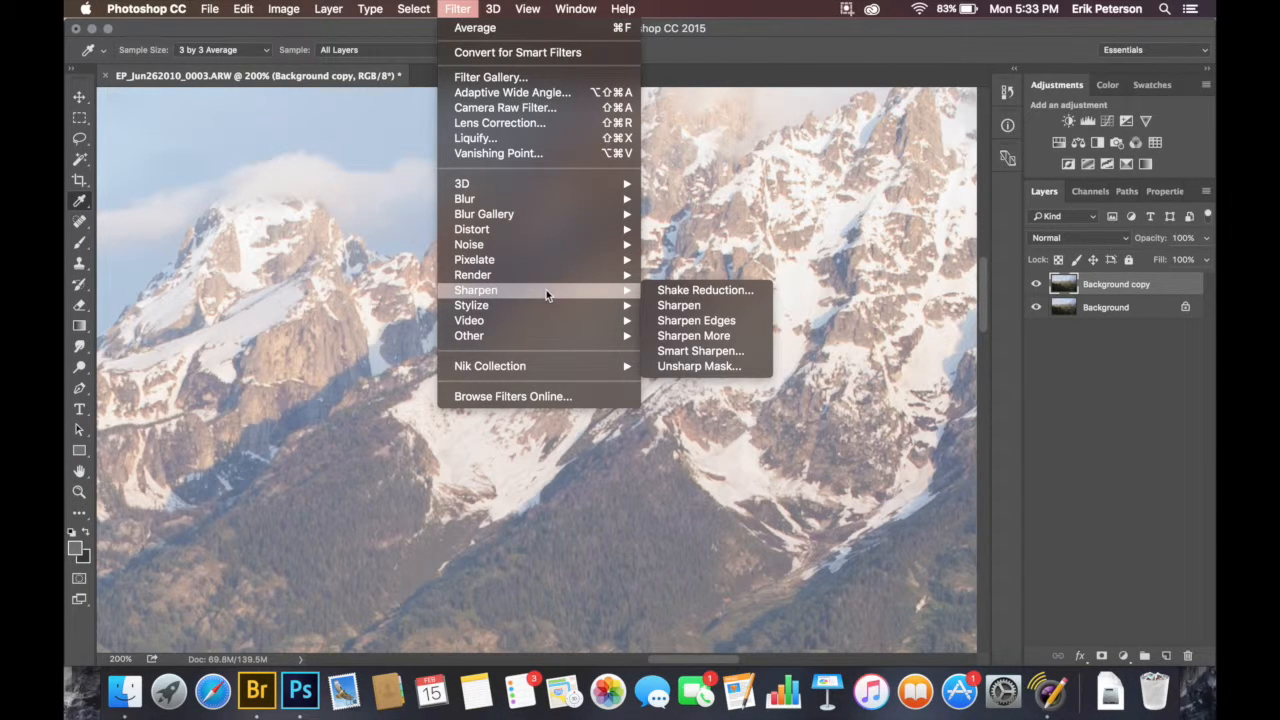
{"action": "left_click", "coordinate": [681, 368]}
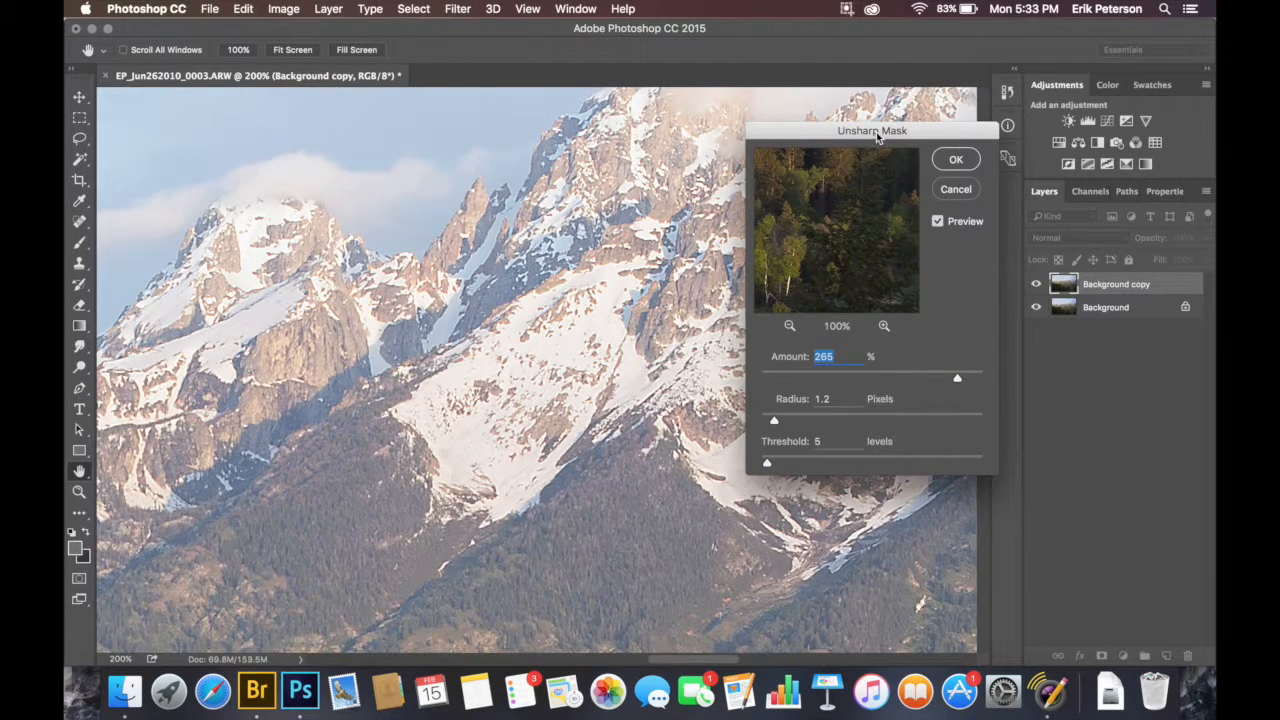
{"action": "left_click_drag", "start_coordinate": [882, 136], "coordinate": [806, 152]}
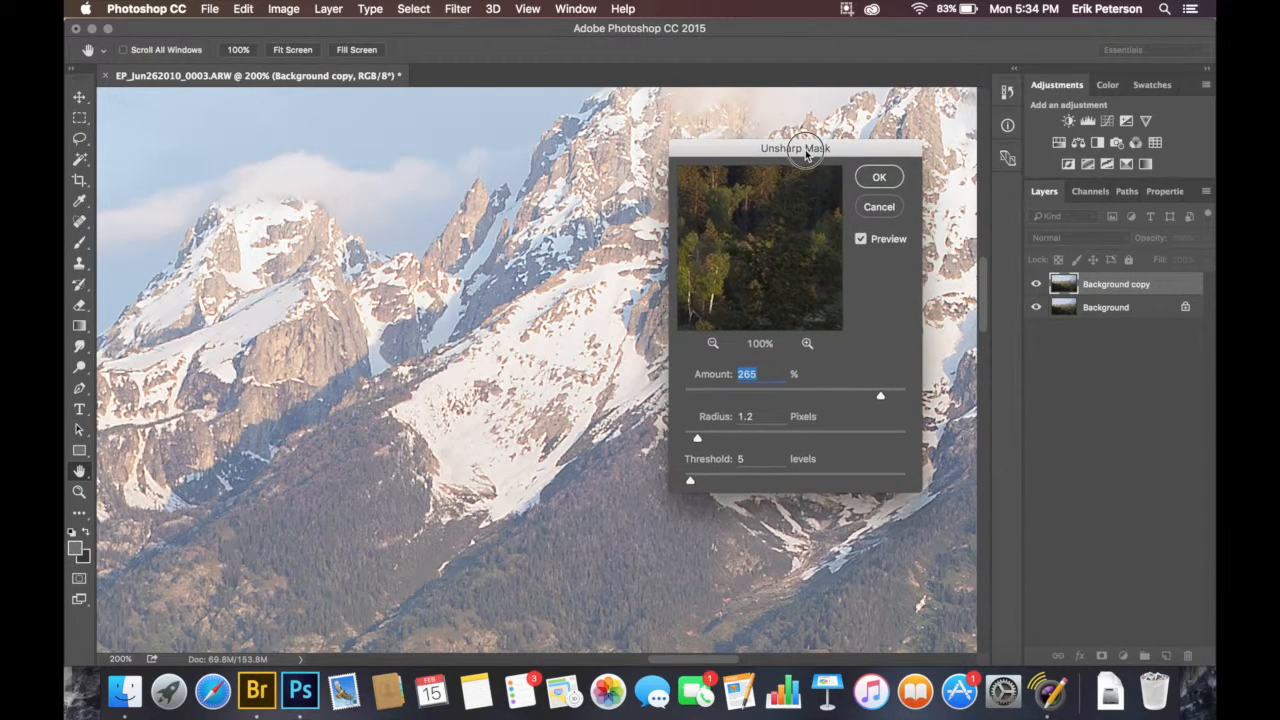
Reduce the Unsharp Mask amount to 1% and the radius to 0.1 pixels
{"action": "left_click", "coordinate": [881, 398]}
{"action": "left_click_drag", "start_coordinate": [883, 401], "coordinate": [714, 409]}
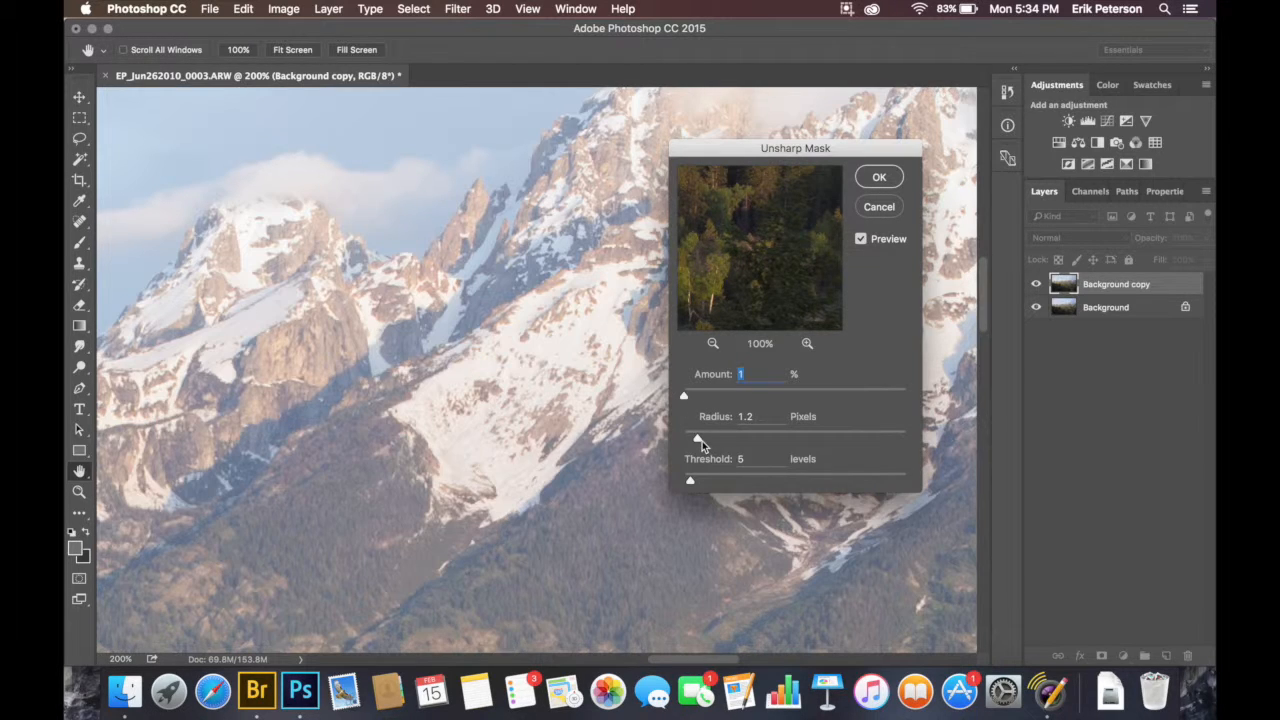
{"action": "left_click_drag", "start_coordinate": [700, 437], "coordinate": [684, 437]}
{"action": "left_click_drag", "start_coordinate": [796, 152], "coordinate": [847, 119]}
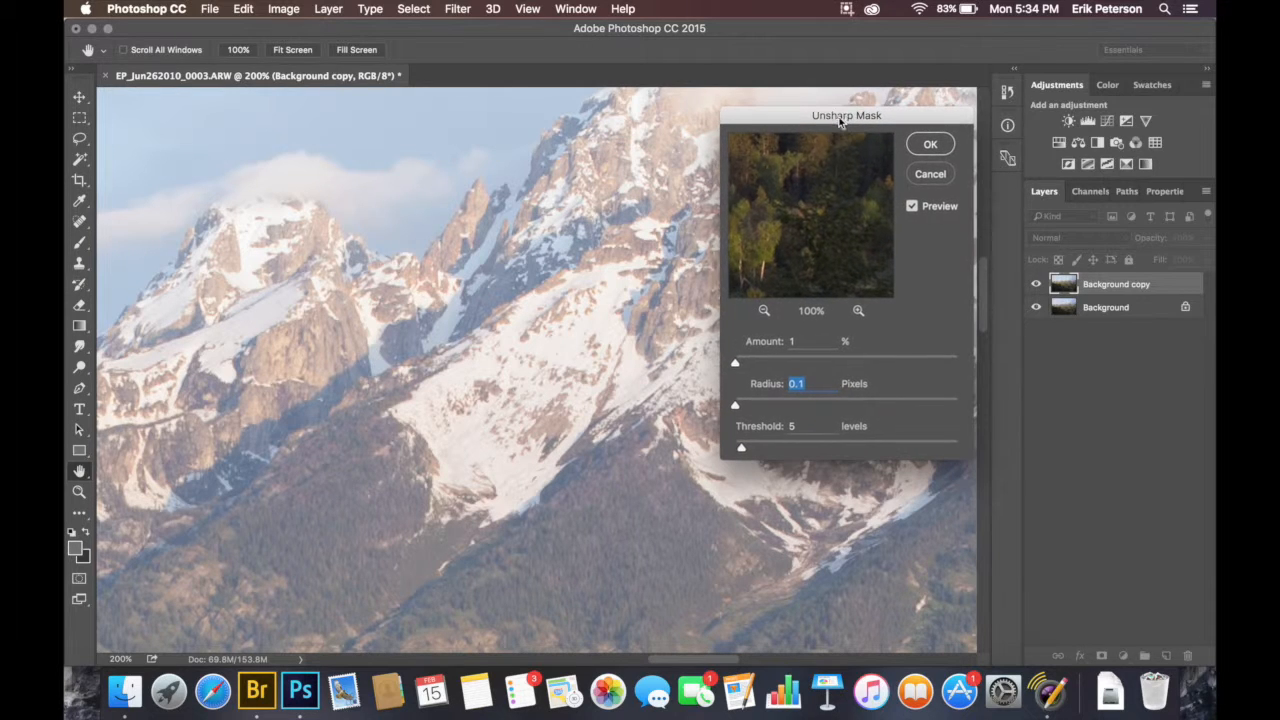
Set the Unsharp Mask amount to 500%, the radius to 1.1 pixels and the threshold to 0 levels
{"action": "left_click_drag", "start_coordinate": [735, 365], "coordinate": [975, 375]}
{"action": "mouse_move", "coordinate": [735, 410]}
{"action": "left_mouse_down"}
{"action": "mouse_move", "coordinate": [757, 407]}
{"action": "mouse_move", "coordinate": [747, 410]}
{"action": "left_mouse_up"}
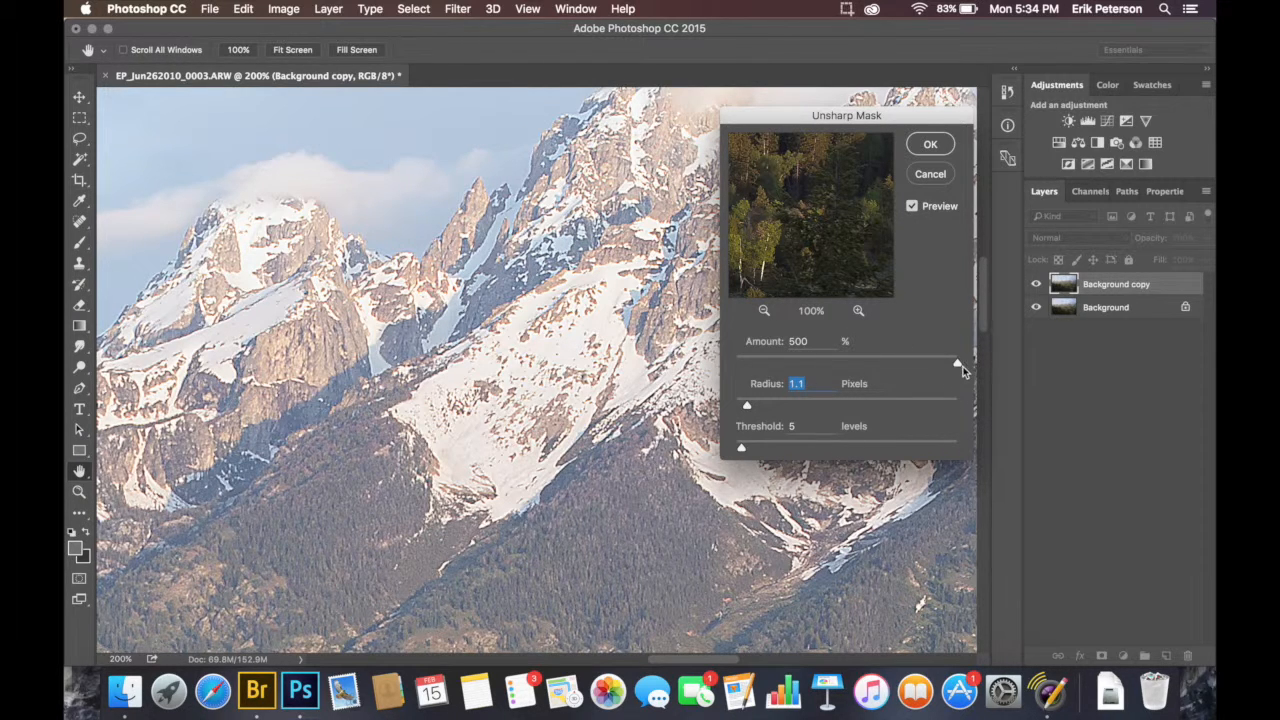
{"action": "left_click_drag", "start_coordinate": [741, 448], "coordinate": [731, 449]}
Lower the Unsharp Mask amount to 152% and set the threshold to 6 levels
{"action": "left_click_drag", "start_coordinate": [958, 364], "coordinate": [877, 364]}
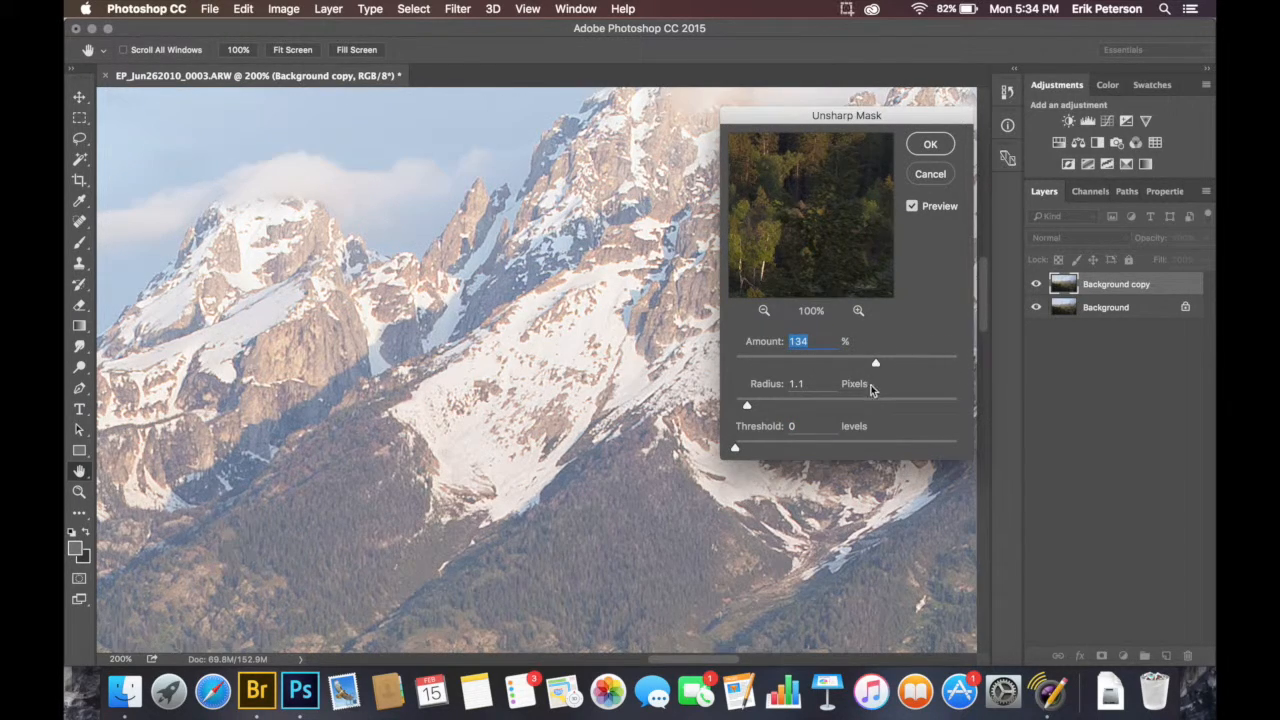
{"action": "left_click_drag", "start_coordinate": [877, 364], "coordinate": [882, 368]}
{"action": "left_click_drag", "start_coordinate": [882, 368], "coordinate": [888, 367]}
{"action": "left_click_drag", "start_coordinate": [887, 365], "coordinate": [887, 364]}
{"action": "left_click_drag", "start_coordinate": [731, 451], "coordinate": [738, 448]}
{"action": "key", "text": "Up"}
Compare the peaks with the sharpening preview off and on, and apply the Unsharp Mask to the Background copy
{"action": "left_click", "coordinate": [912, 206]}
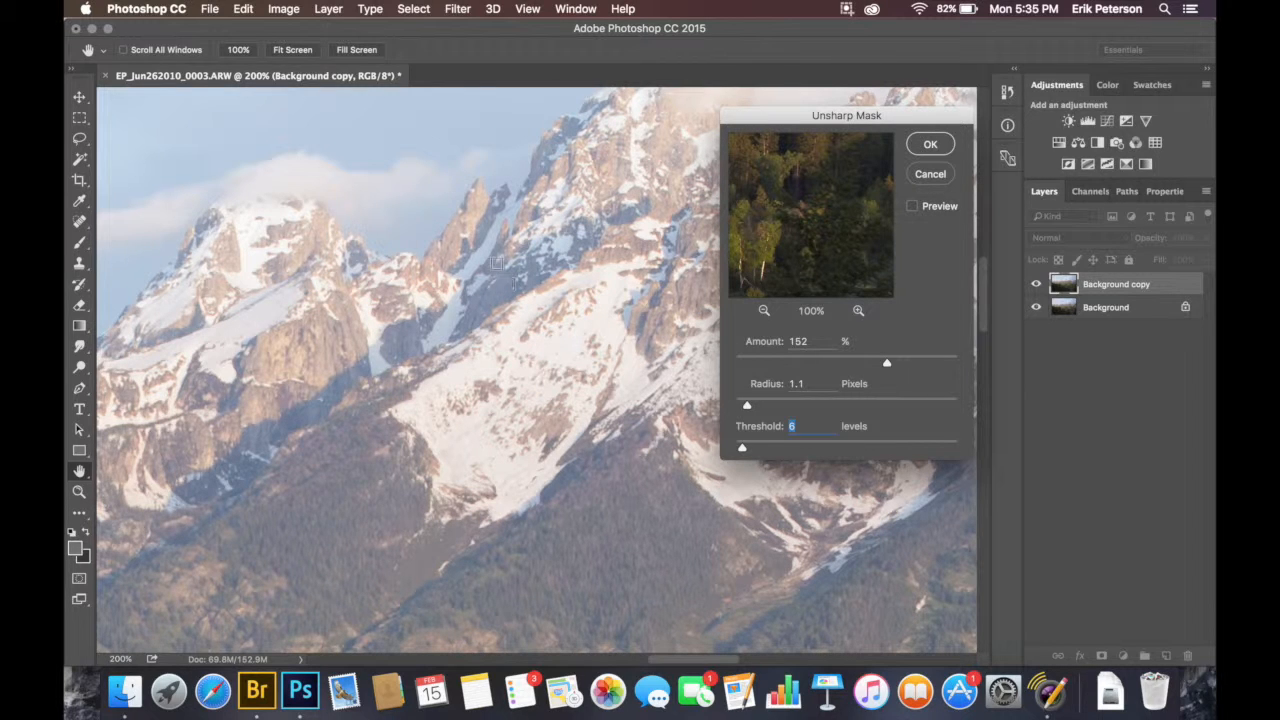
{"action": "left_click", "coordinate": [912, 206]}
{"action": "left_click", "coordinate": [912, 206]}
{"action": "left_click", "coordinate": [912, 206]}
{"action": "left_click", "coordinate": [912, 207]}
{"action": "left_click", "coordinate": [912, 207]}
{"action": "left_click", "coordinate": [930, 145]}
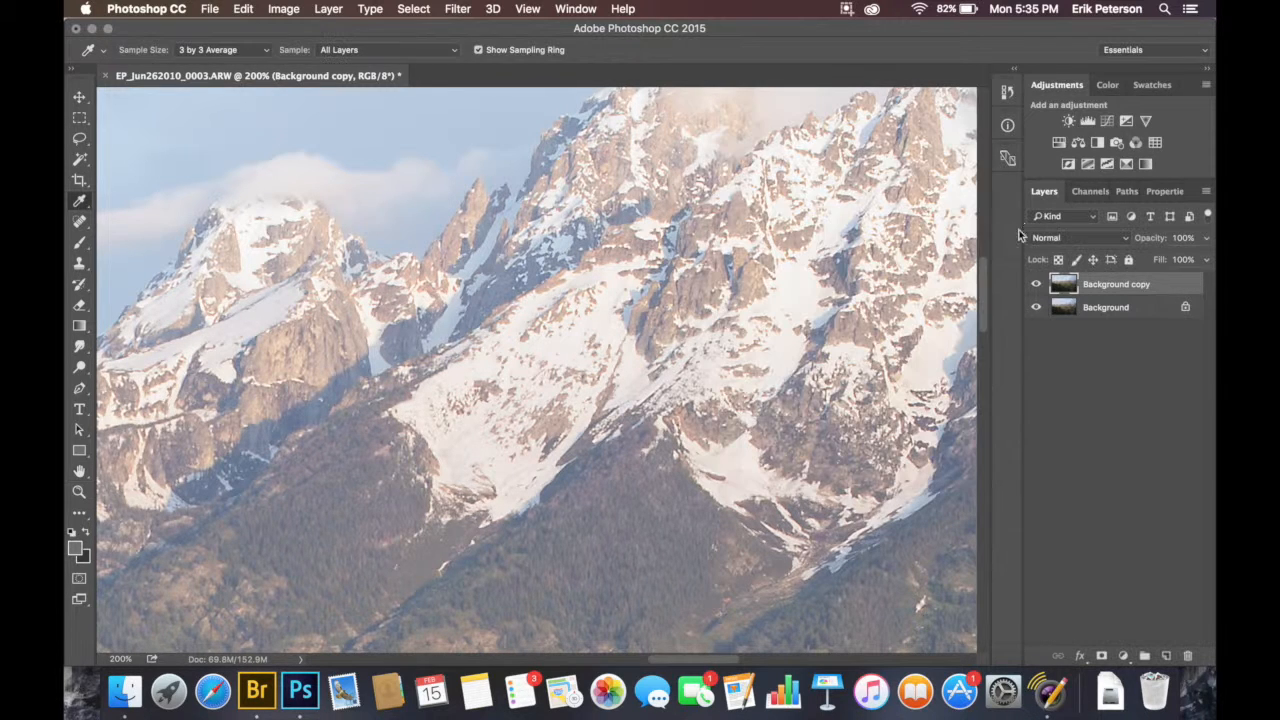
Flatten the sharpened copy and the original into a single Background layer
{"action": "left_click", "coordinate": [1205, 191]}
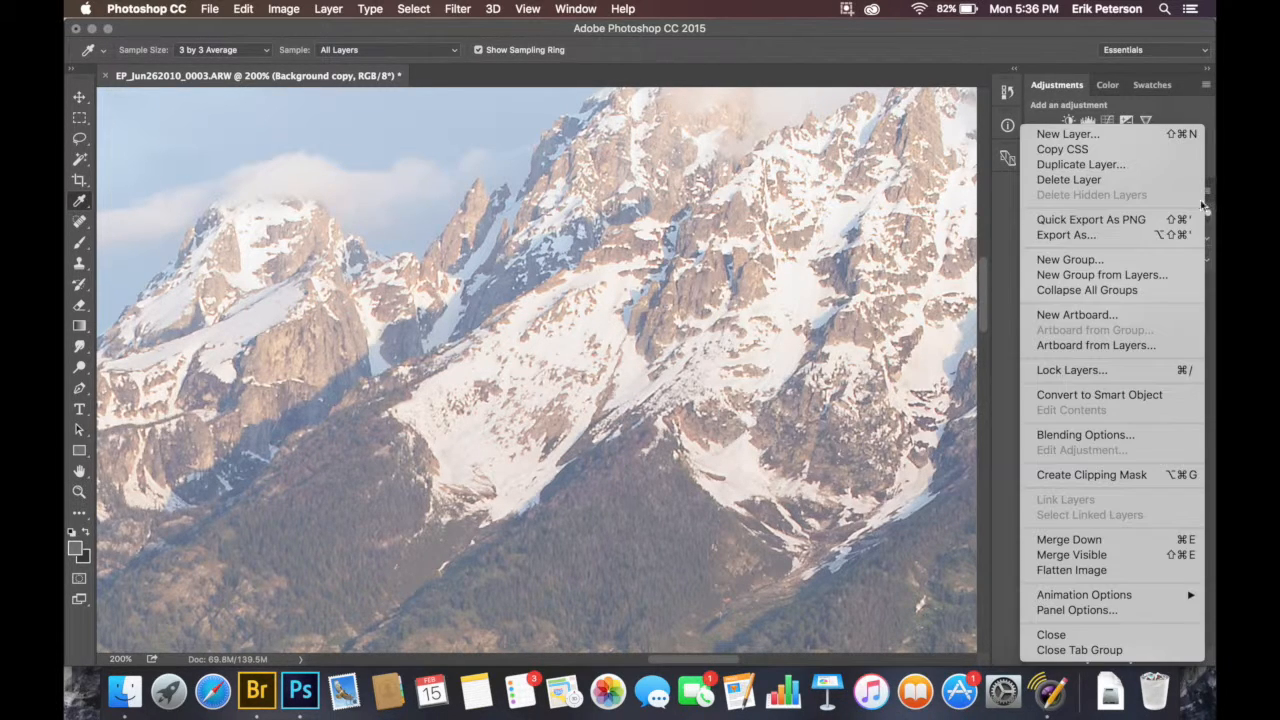
{"action": "left_click", "coordinate": [1100, 572]}
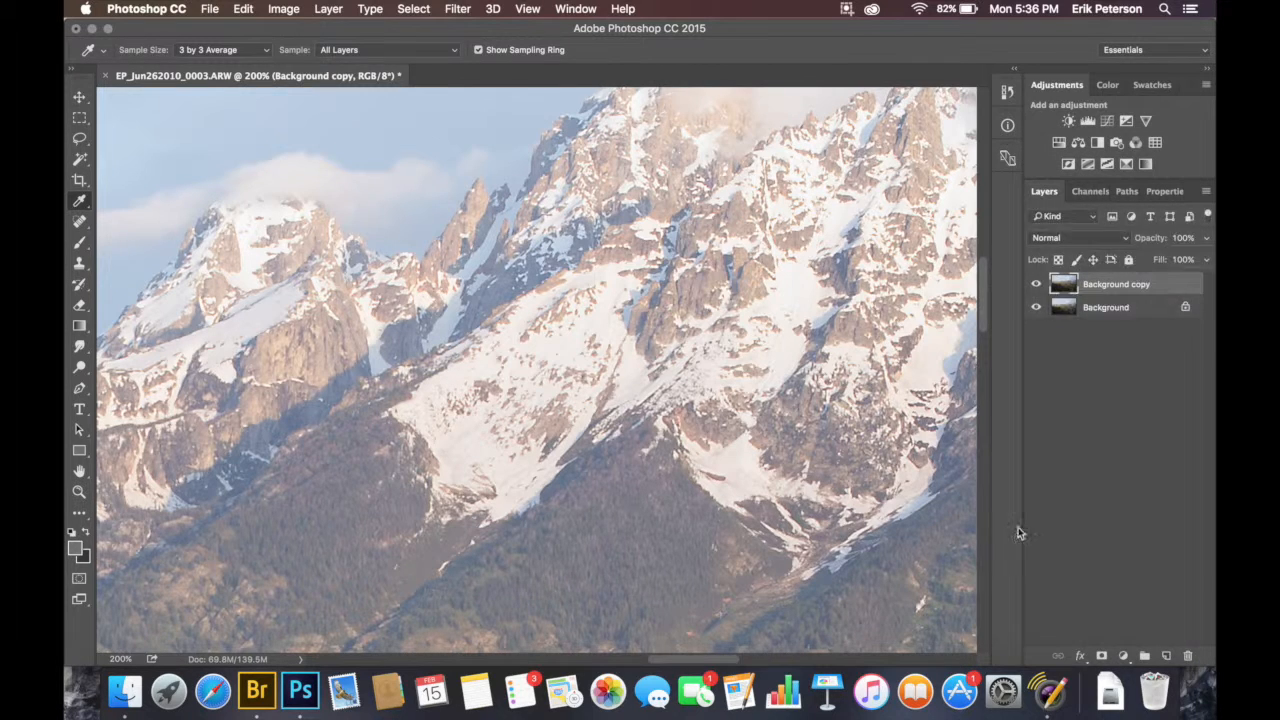
{"action": "key", "text": "z"}
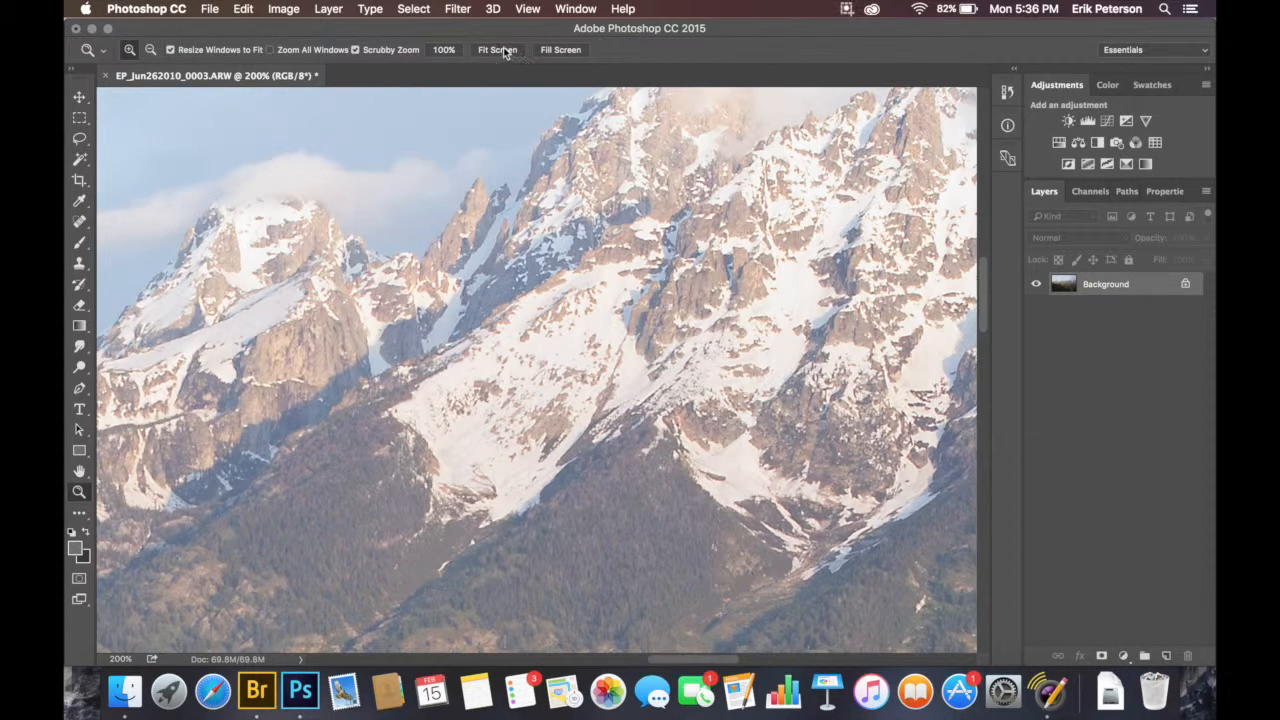
{"action": "left_click", "coordinate": [502, 47]}
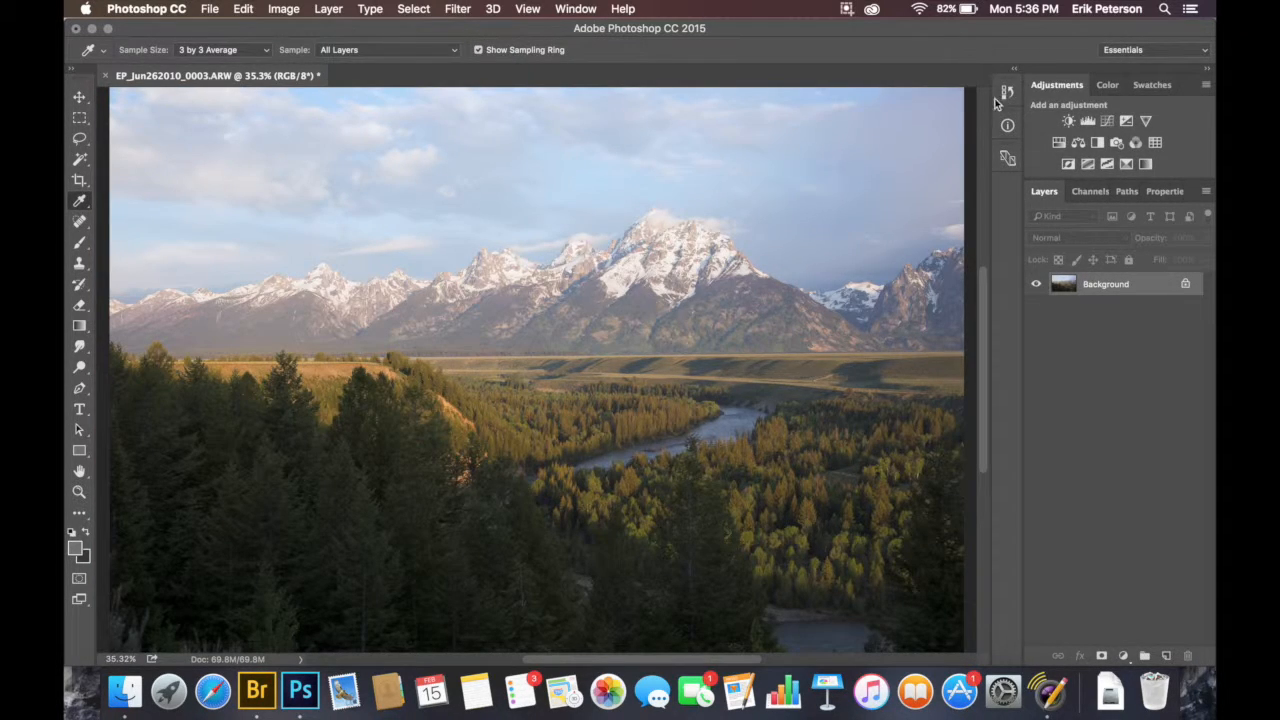